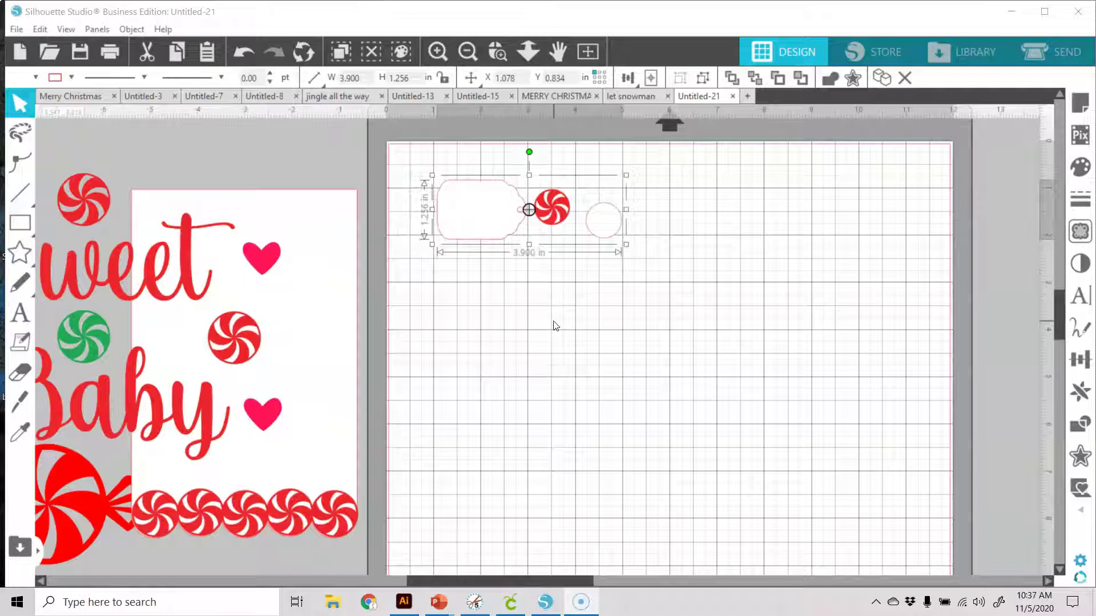
# - Move the group of tag, small peppermint and circle off the page into the grey area above the Sweet Baby artwork
pyautogui.click(567, 331)
pyautogui.click(582, 332)
pyautogui.click(641, 310)
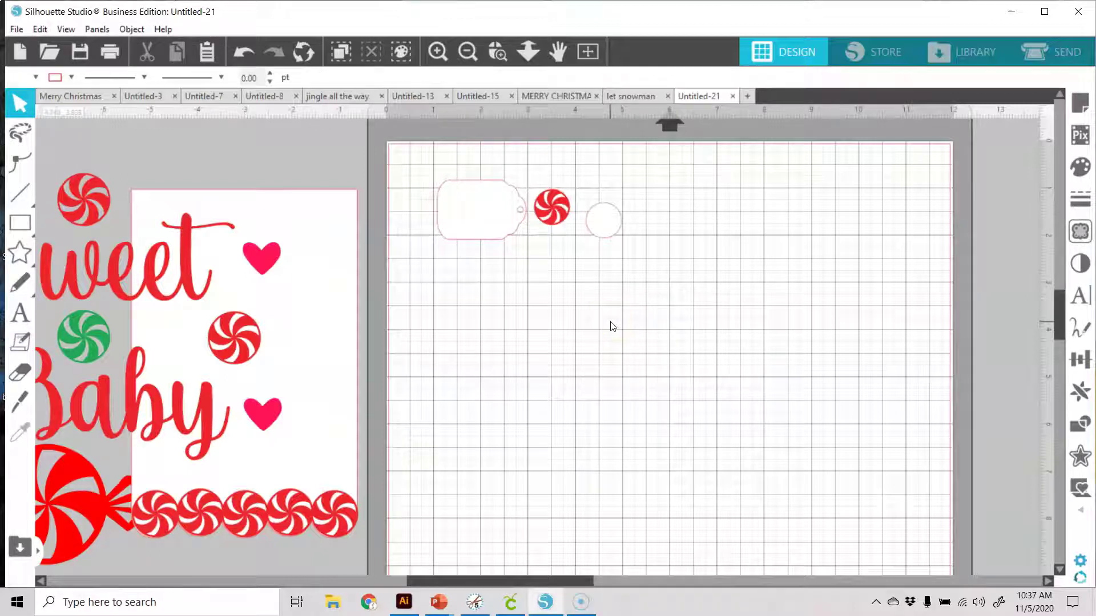
pyautogui.click(601, 215)
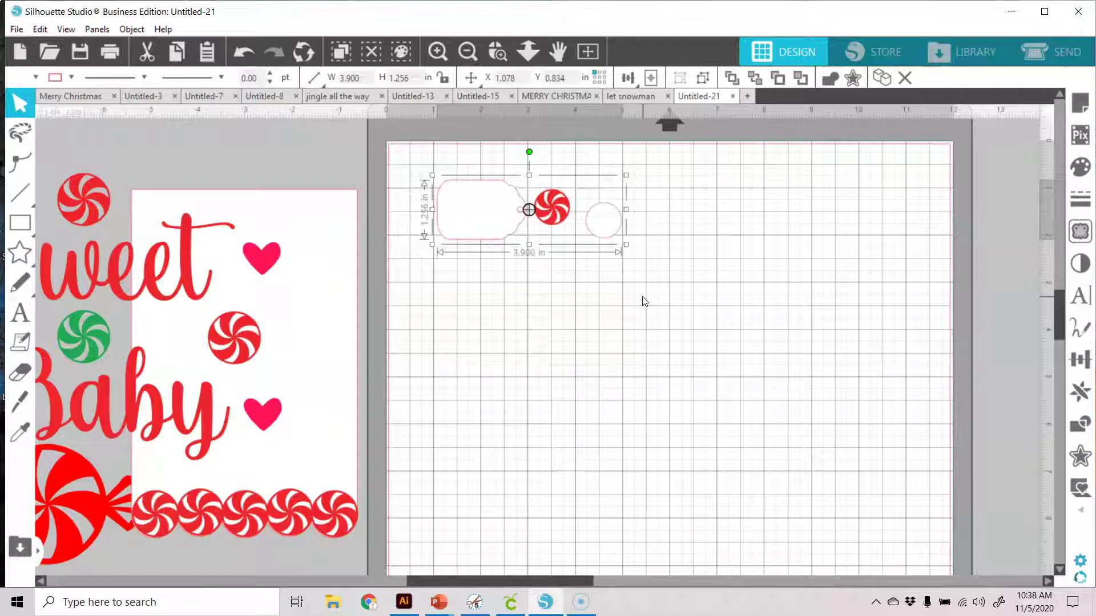
pyautogui.moveTo(605, 222); pyautogui.dragTo(322, 156)
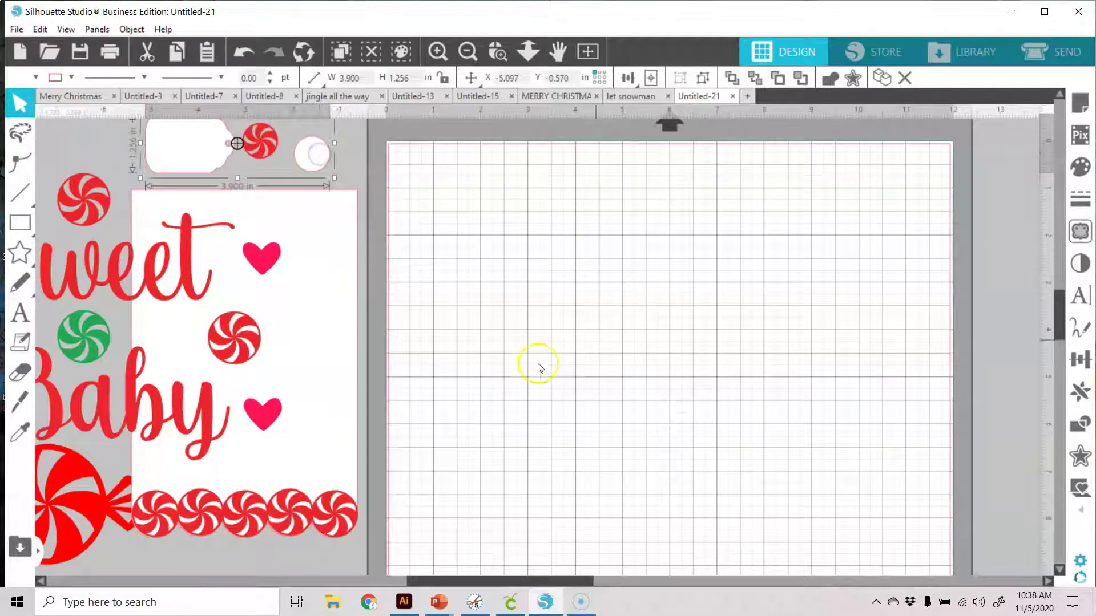
# - Place the white scalloped panel on the page and lay the row of five peppermints along its scalloped edge
pyautogui.moveTo(349, 391); pyautogui.dragTo(700, 365)
pyautogui.click(700, 366)
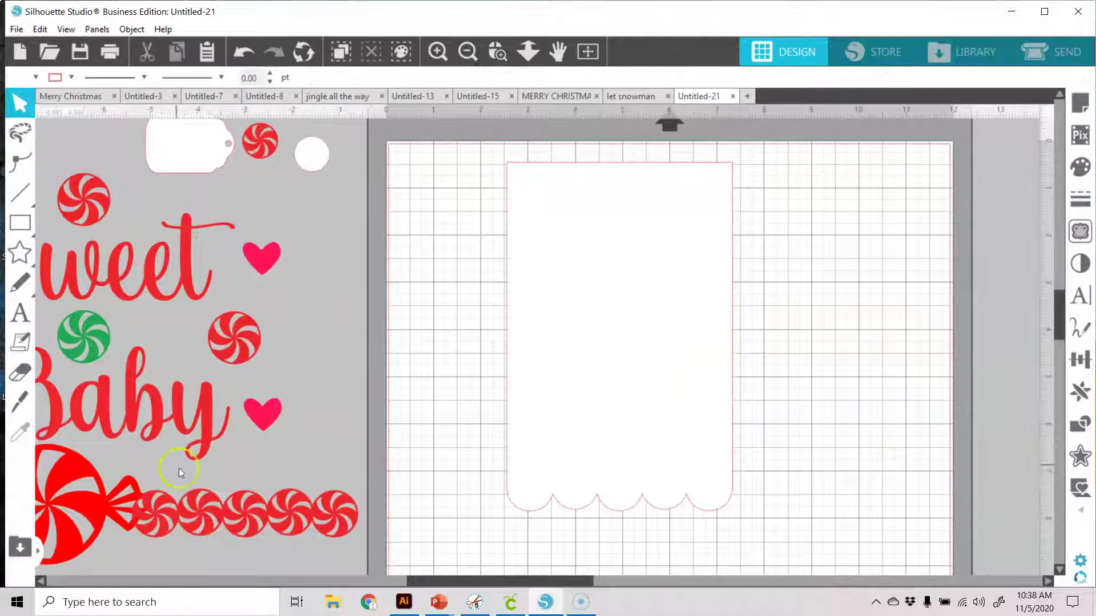
pyautogui.moveTo(308, 517); pyautogui.dragTo(686, 485)
pyautogui.click(683, 492)
pyautogui.click(775, 441)
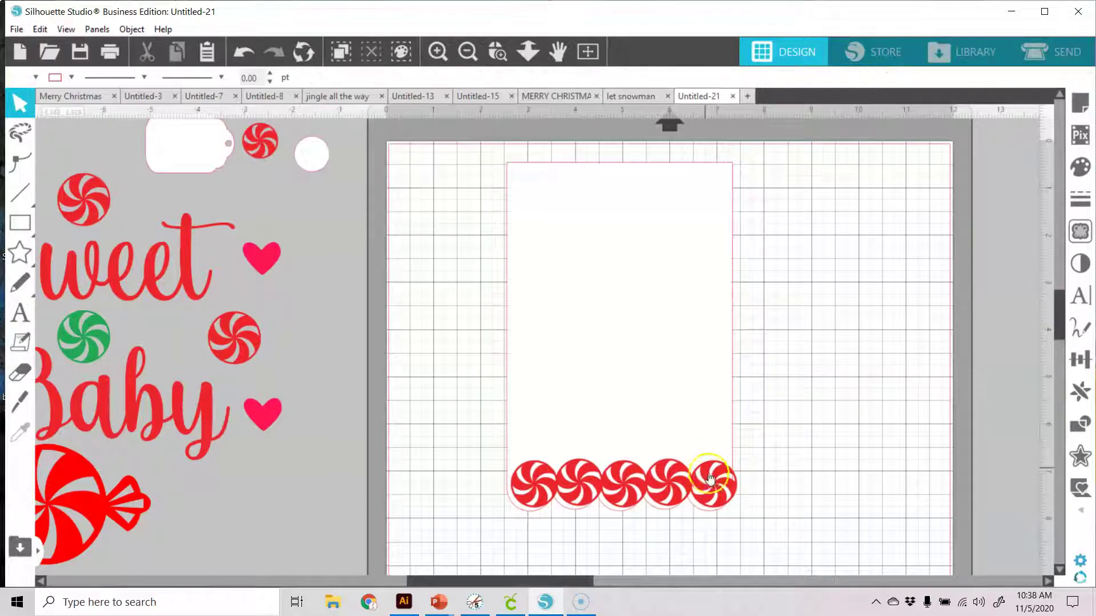
# - Move the peppermint row and the scalloped panel back off the page
pyautogui.moveTo(713, 478); pyautogui.dragTo(346, 516)
pyautogui.click(642, 355)
pyautogui.moveTo(642, 355); pyautogui.dragTo(265, 401)
# - Bring the large red wrapped candy onto the page and move it back off again
pyautogui.moveTo(85, 464); pyautogui.dragTo(645, 297)
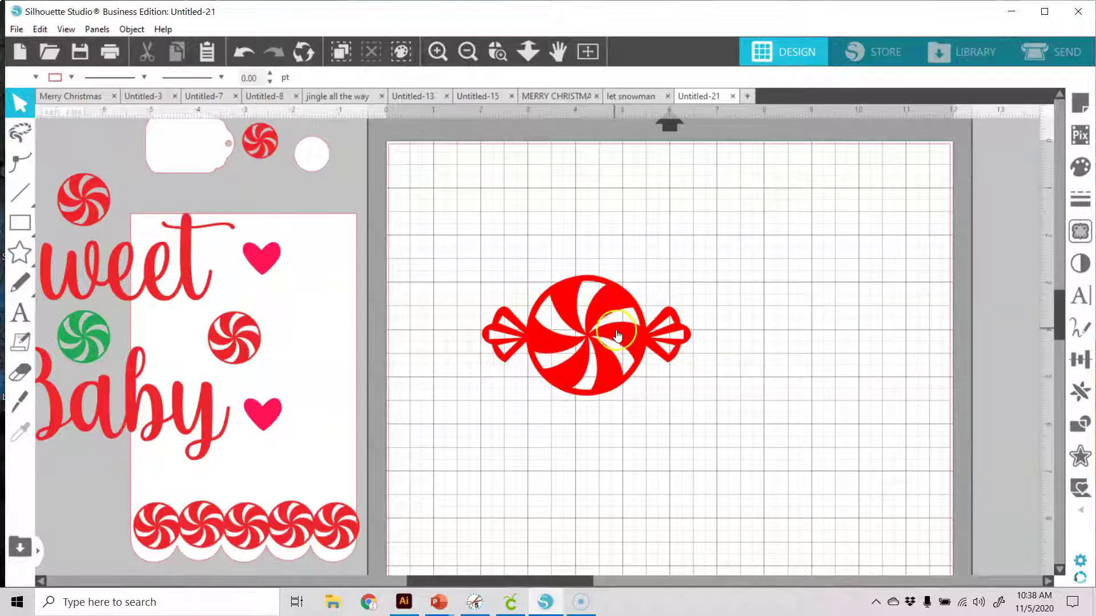
pyautogui.moveTo(639, 344); pyautogui.dragTo(79, 532)
# - Bring the Sweet Baby lettering with its hearts and candies onto the page, look it over and return it to the grey area
pyautogui.moveTo(176, 404); pyautogui.dragTo(719, 403)
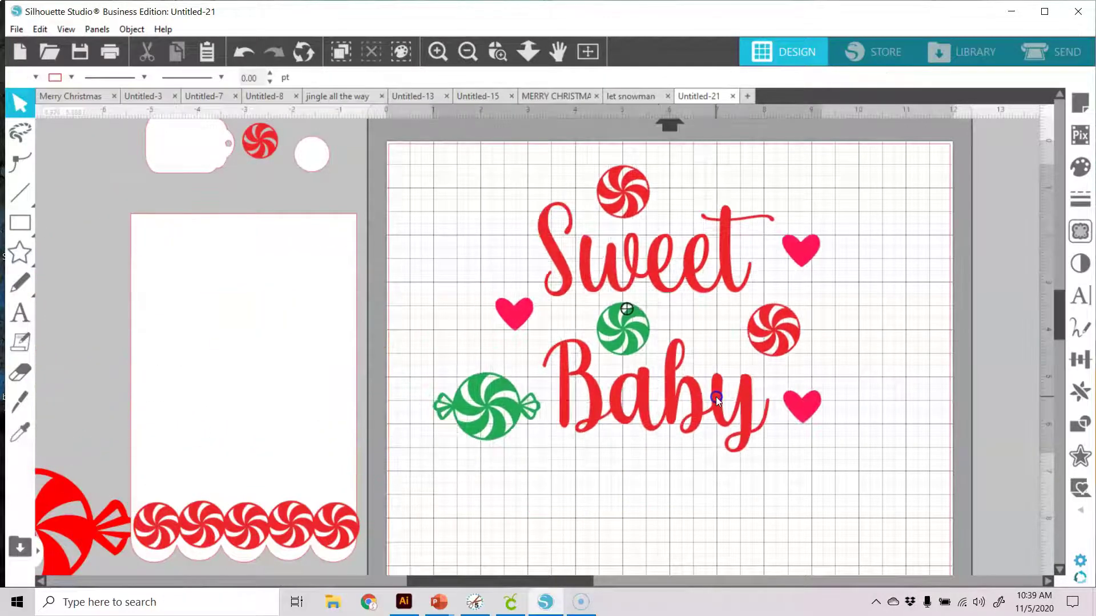
pyautogui.click(865, 425)
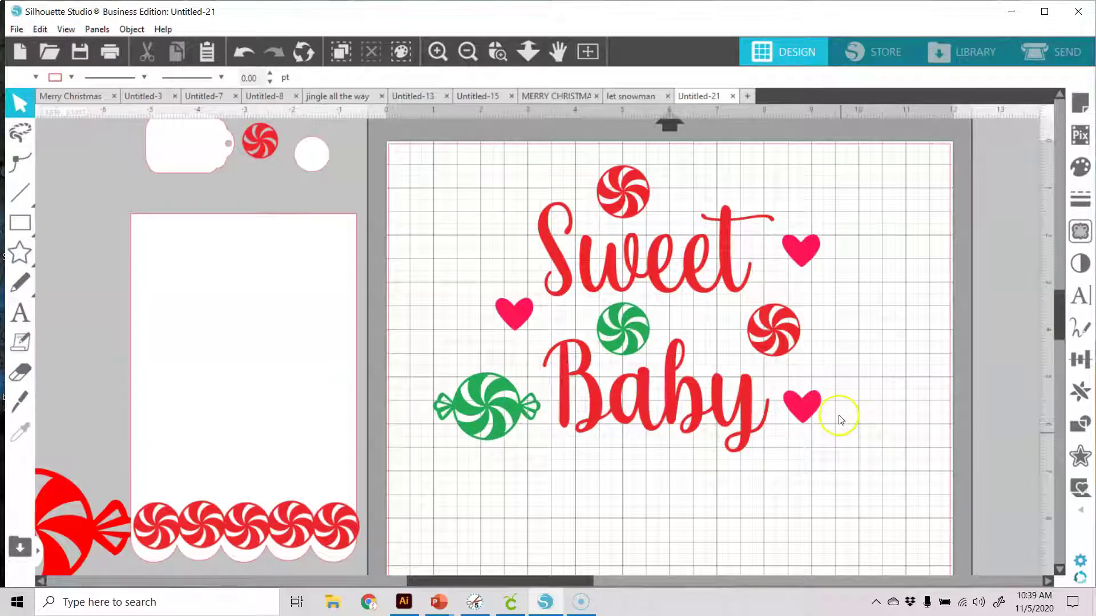
pyautogui.click(814, 424)
pyautogui.click(809, 409)
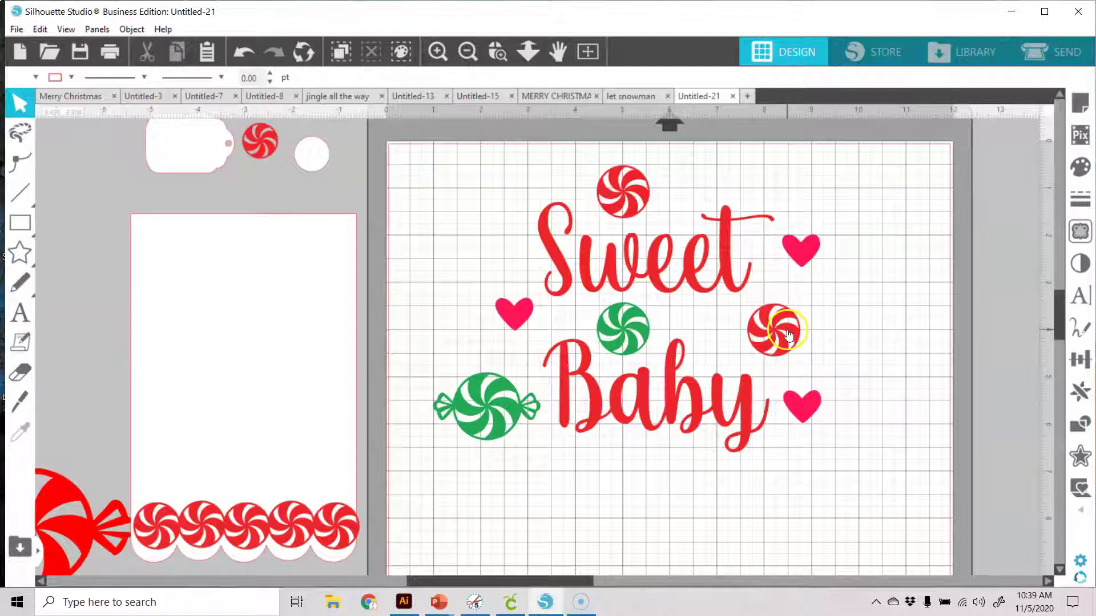
pyautogui.moveTo(787, 334); pyautogui.dragTo(277, 340)
pyautogui.press('Escape')
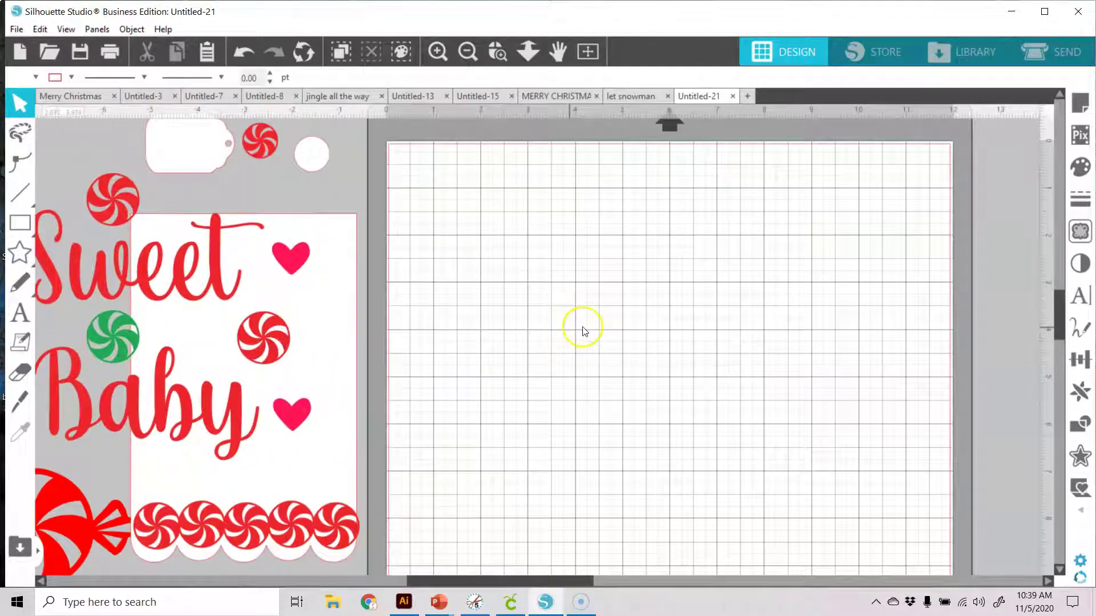
# - Draw a circle about 4 in across in the middle of the empty page
pyautogui.scroll(-1, 585, 331)
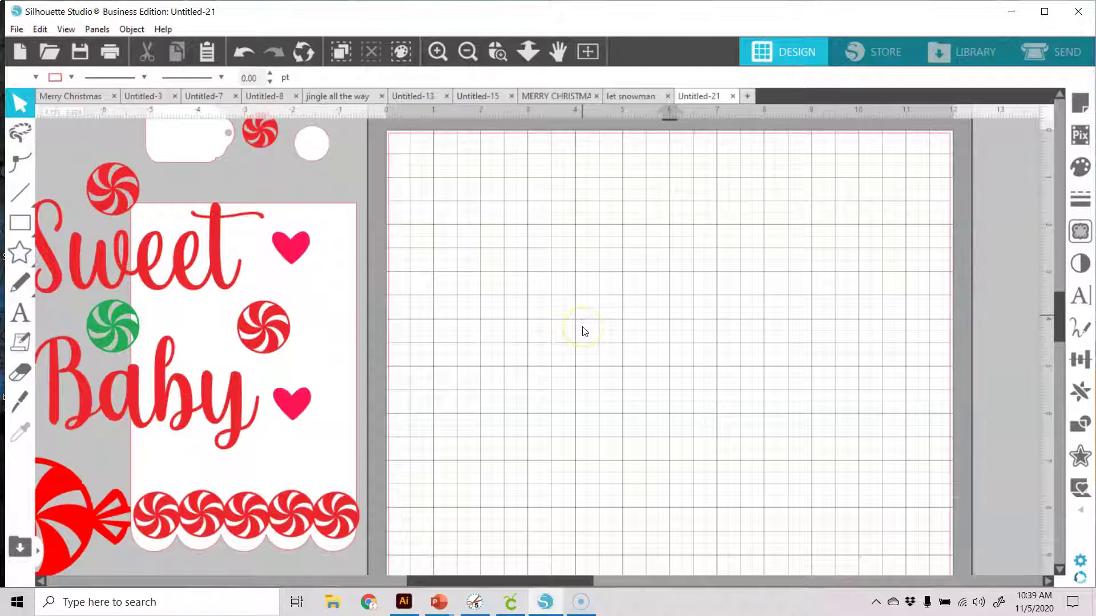
pyautogui.scroll(2, 585, 331)
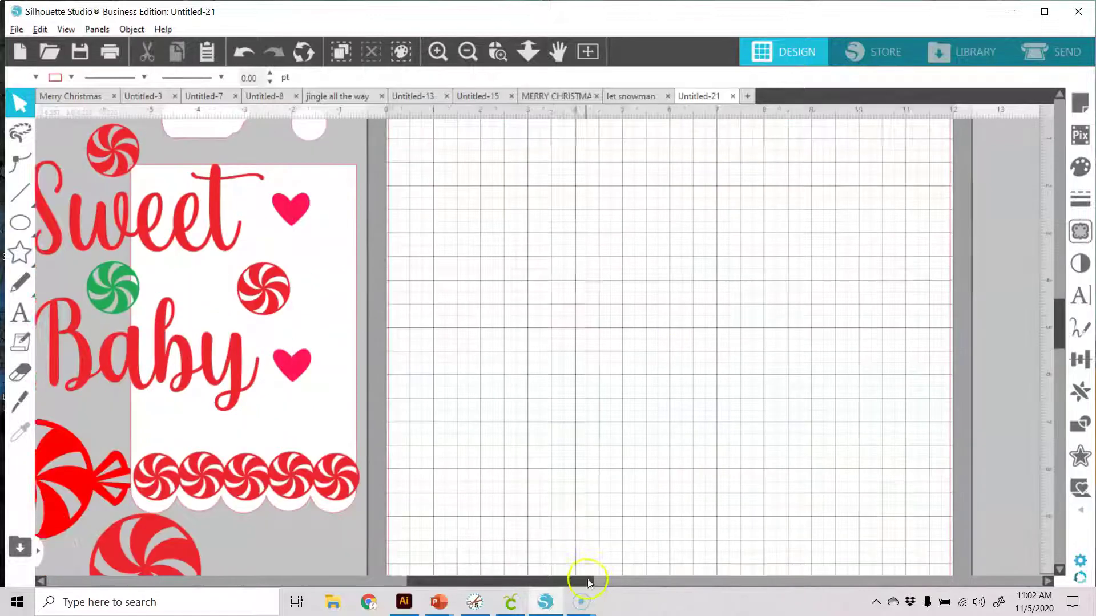
pyautogui.moveTo(586, 577); pyautogui.dragTo(637, 600)
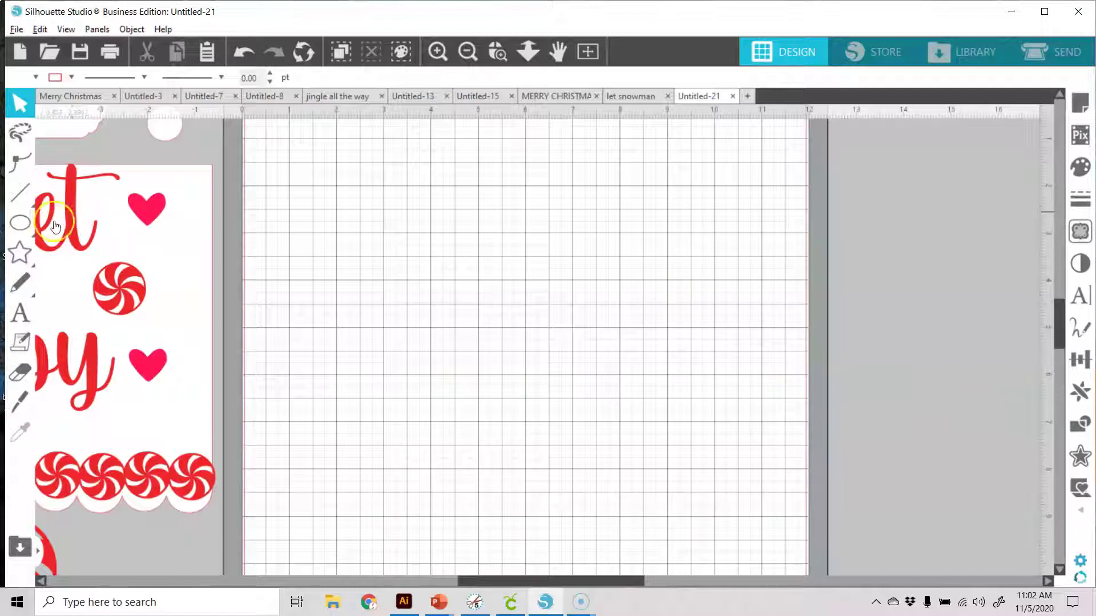
pyautogui.click(25, 224)
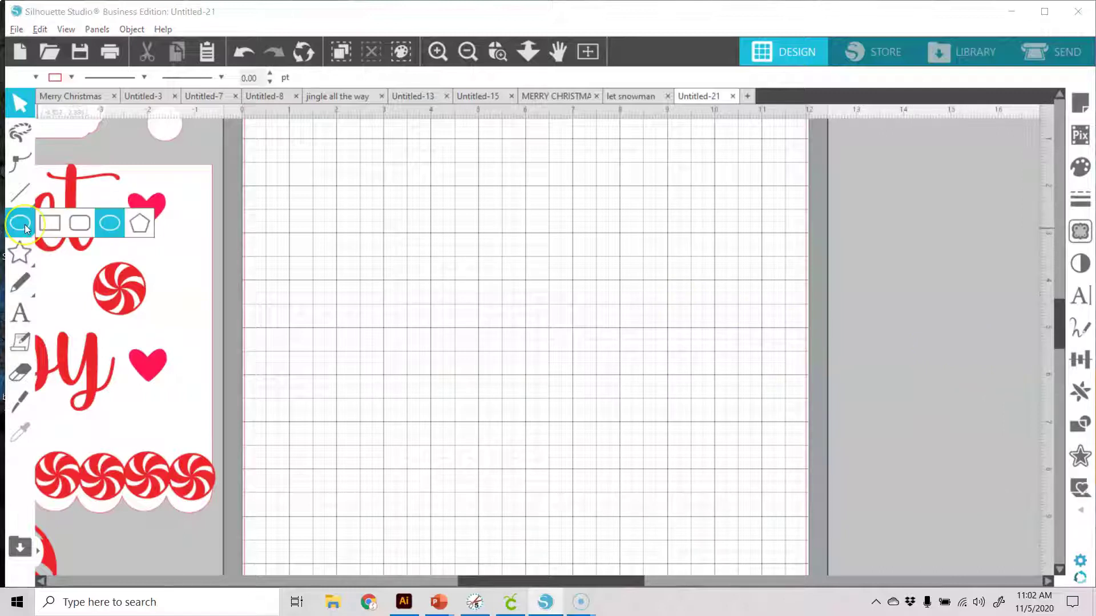
pyautogui.click(115, 226)
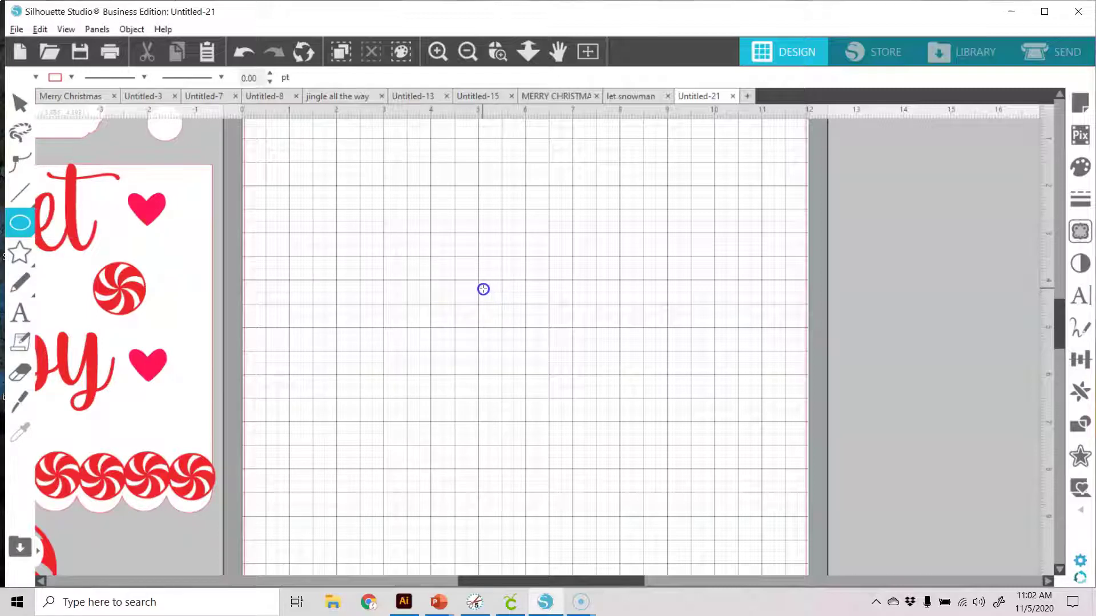
pyautogui.moveTo(471, 275); pyautogui.dragTo(653, 468)
pyautogui.press('v')
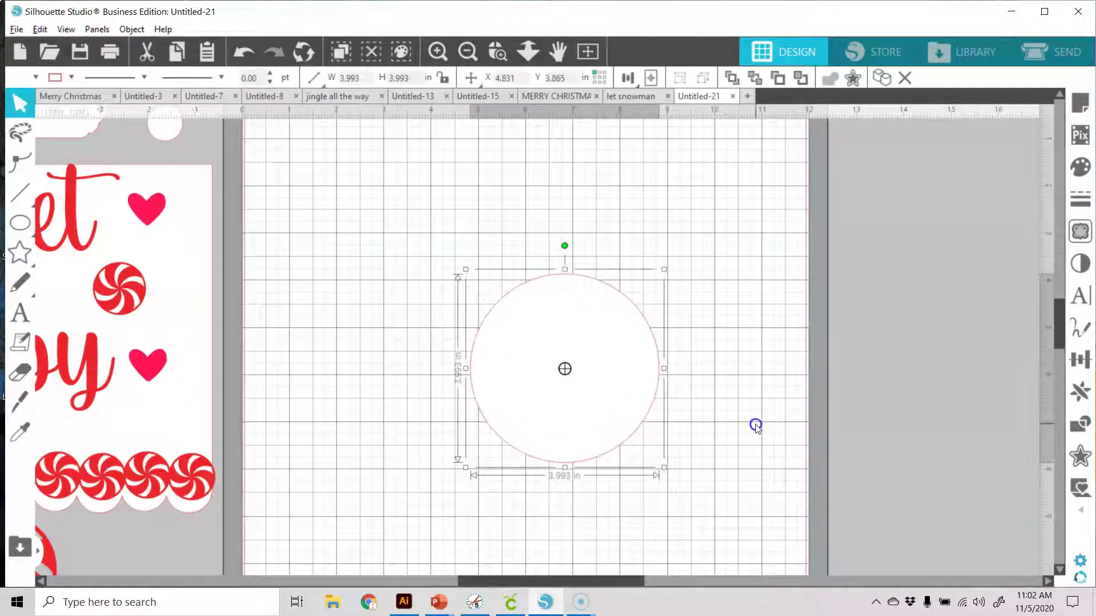
# - Shift the circle slightly down and to the right, and make its fill transparent
pyautogui.moveTo(630, 387); pyautogui.dragTo(658, 426)
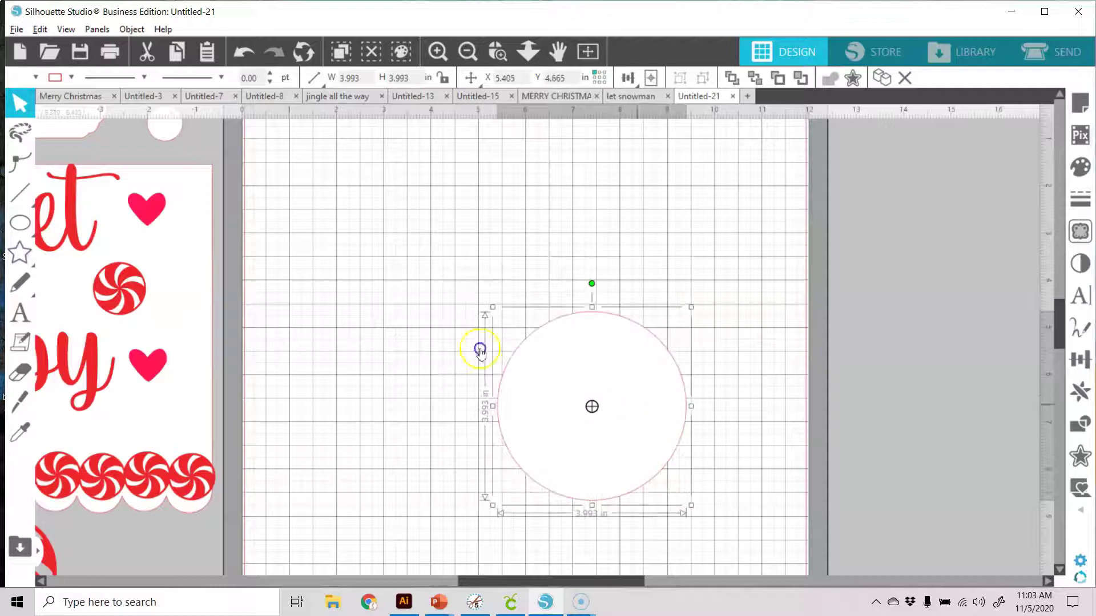
pyautogui.click(34, 77)
pyautogui.click(46, 98)
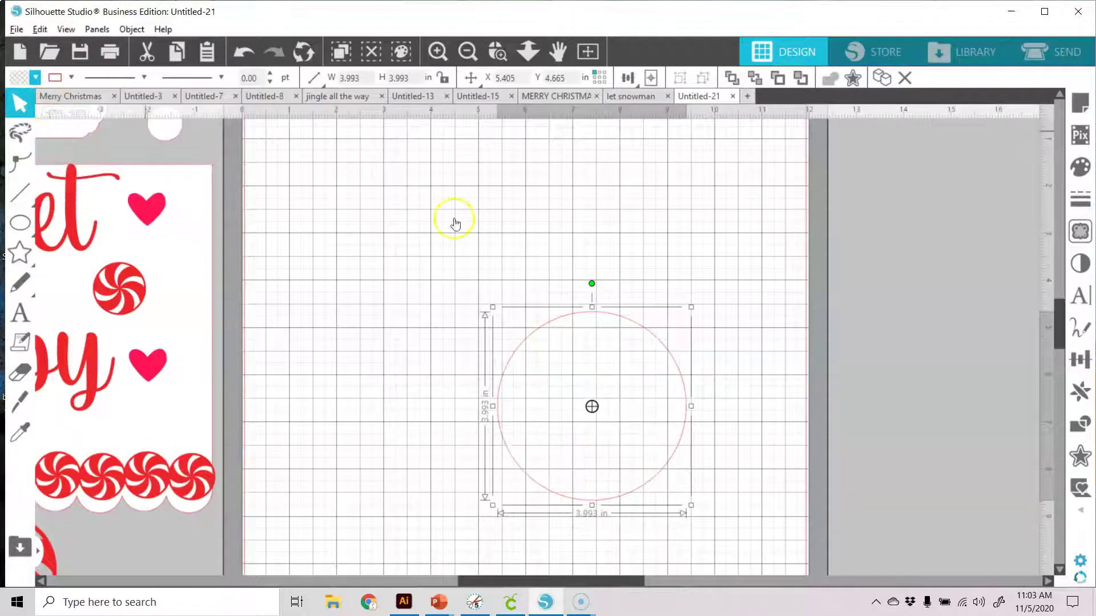
pyautogui.click(766, 360)
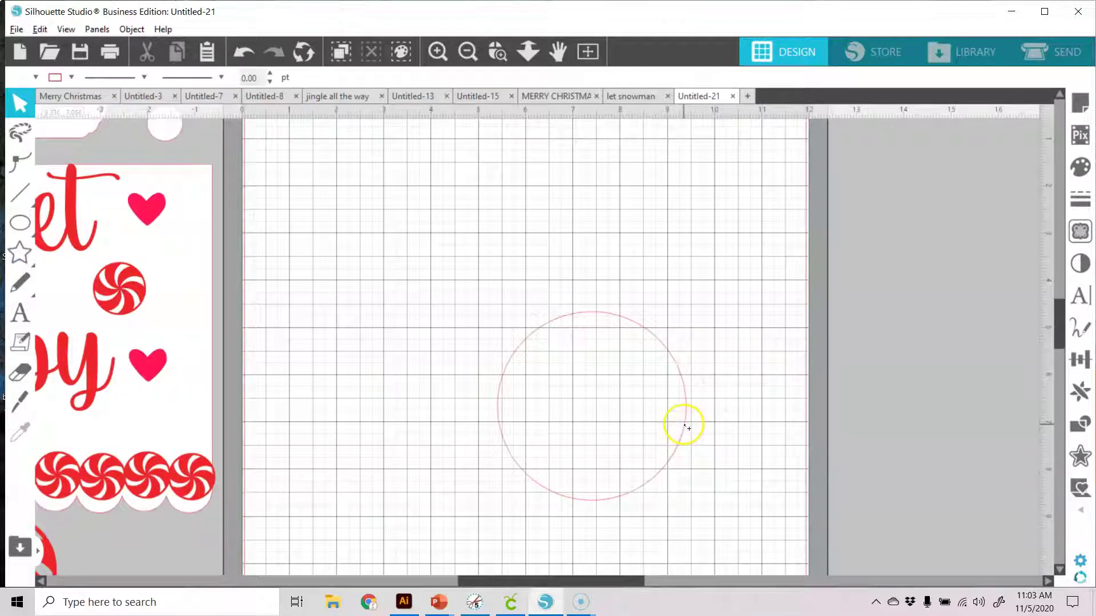
# - Duplicate the circle and offset the copy up and to the left so that the two overlap with a crescent left over
pyautogui.moveTo(684, 425); pyautogui.dragTo(659, 386)
pyautogui.click(687, 348)
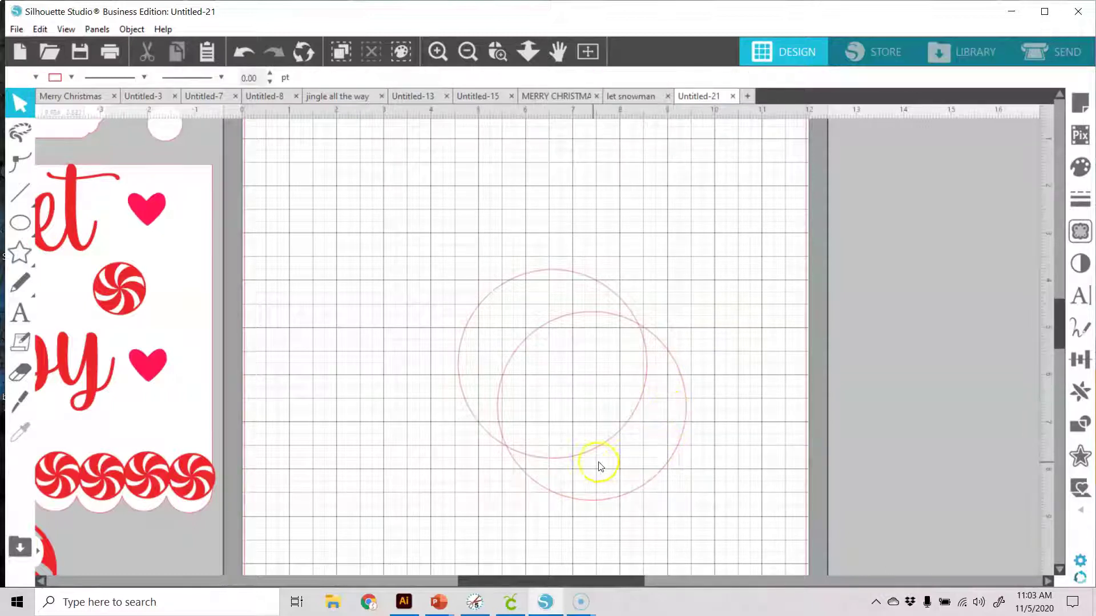
pyautogui.click(624, 302)
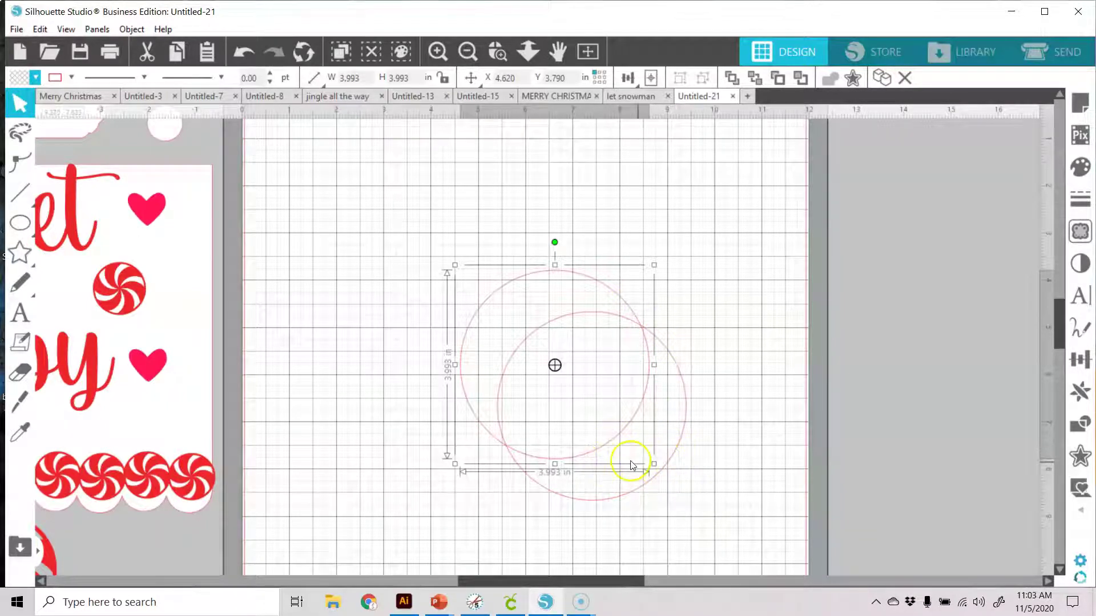
pyautogui.click(597, 284)
pyautogui.moveTo(597, 284); pyautogui.dragTo(595, 290)
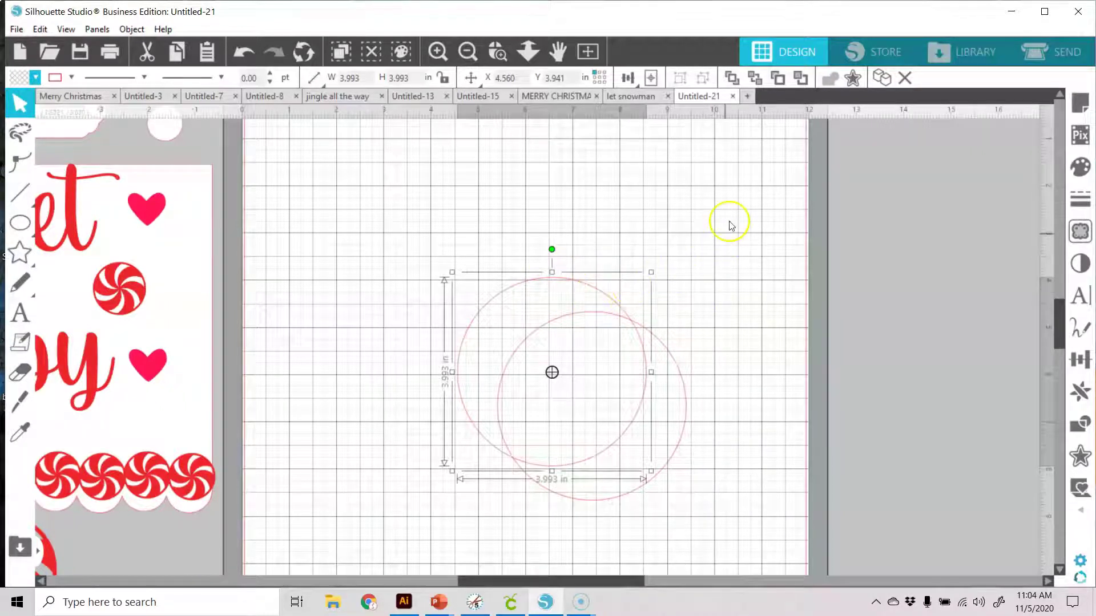
# - Subtract the upper-left circle from the other one to leave a crescent, and move the crescent up and to the left
pyautogui.click(723, 260)
pyautogui.moveTo(717, 249); pyautogui.dragTo(433, 536)
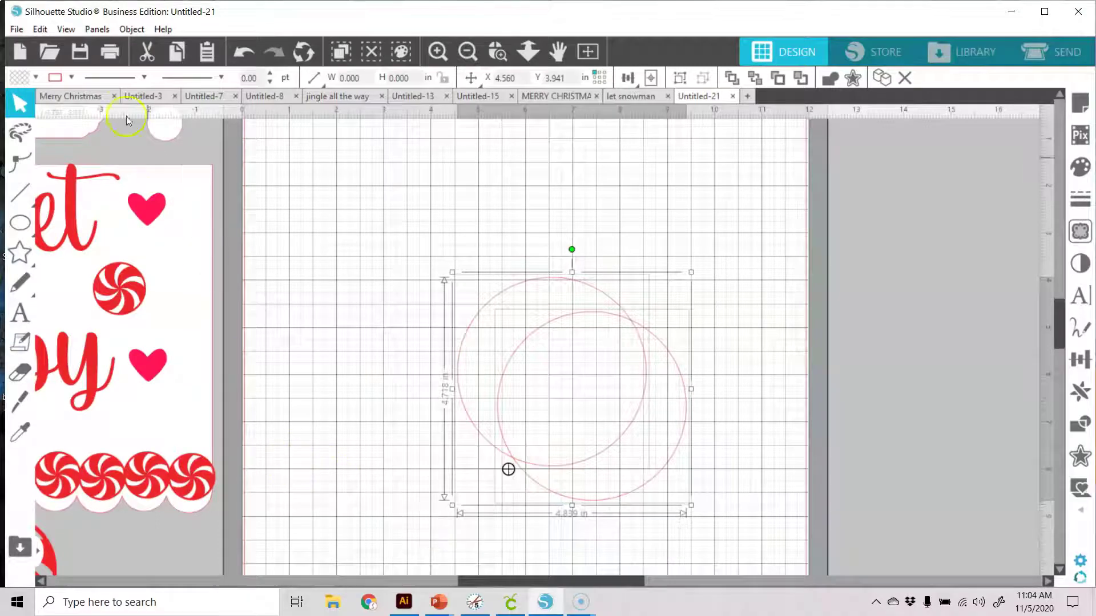
pyautogui.click(133, 29)
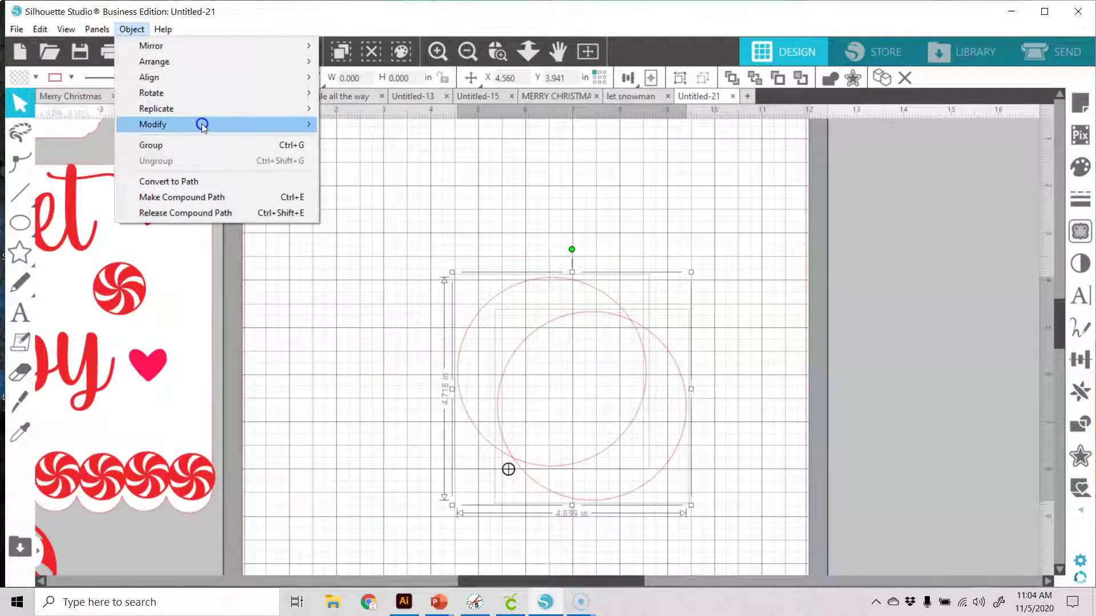
pyautogui.moveTo(203, 126)
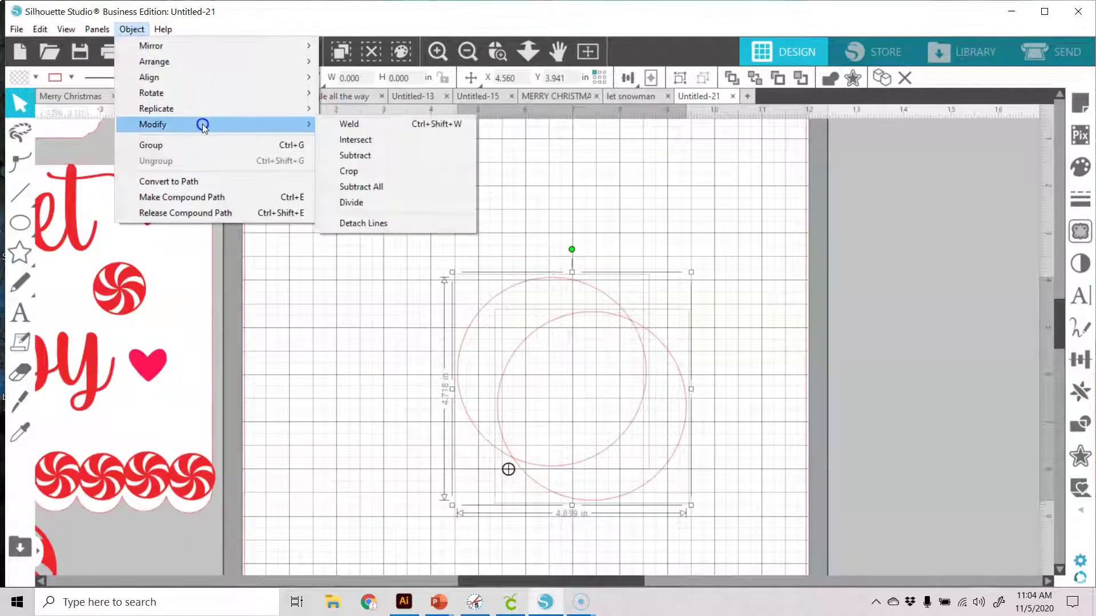
pyautogui.click(377, 155)
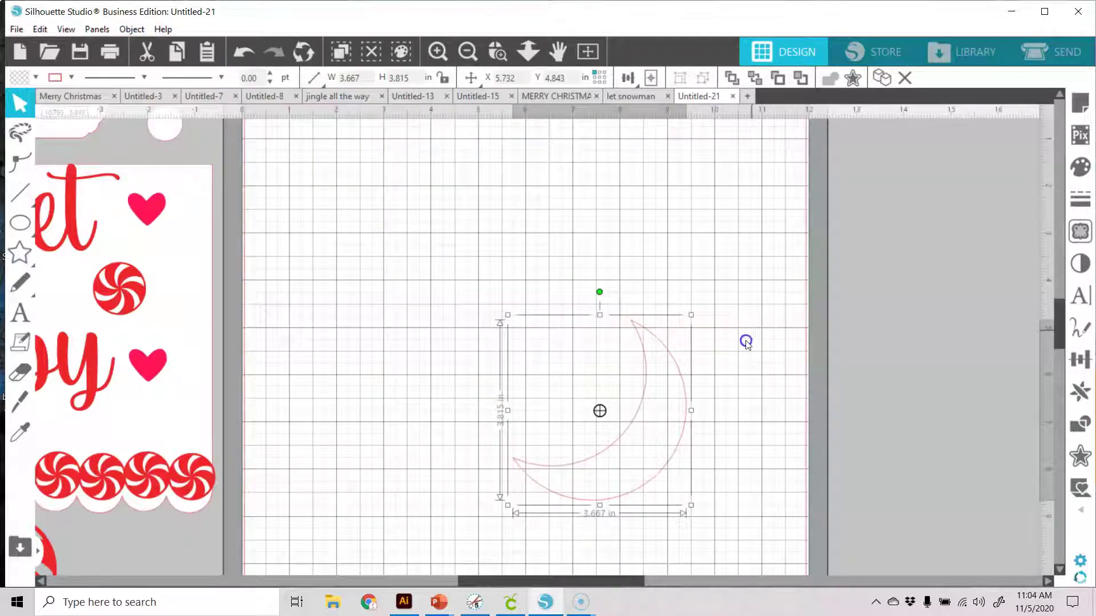
pyautogui.moveTo(687, 413); pyautogui.dragTo(636, 385)
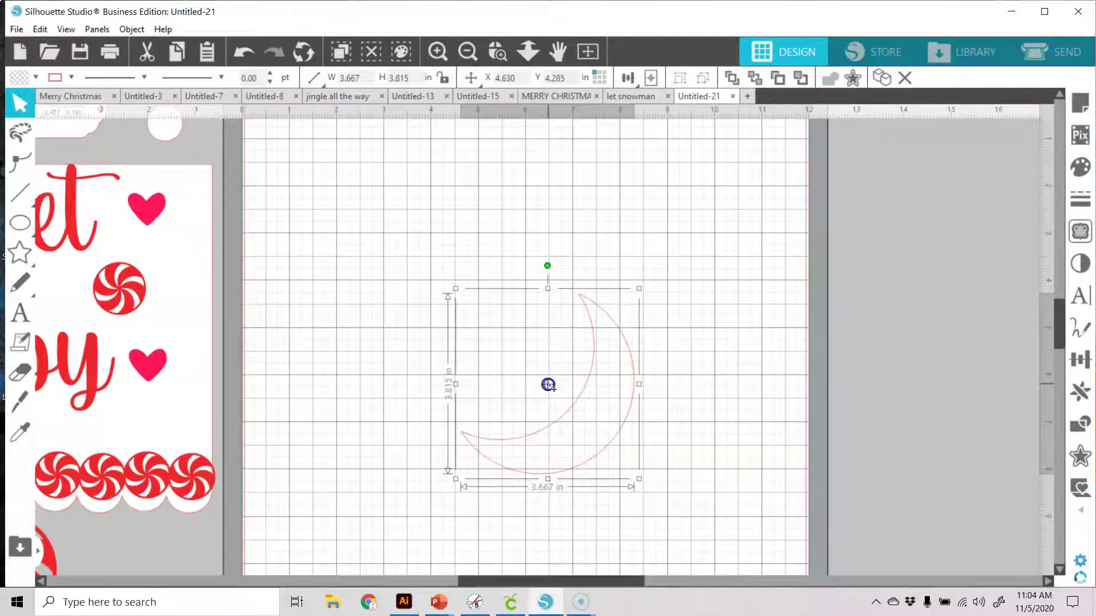
# - Try rotating the crescent about a pivot point placed outside its centre, and undo the rotations
pyautogui.moveTo(547, 386); pyautogui.dragTo(392, 339)
pyautogui.moveTo(545, 264)
pyautogui.mouseDown()
pyautogui.moveTo(514, 206)
pyautogui.moveTo(532, 252)
pyautogui.mouseUp()
pyautogui.click(244, 50)
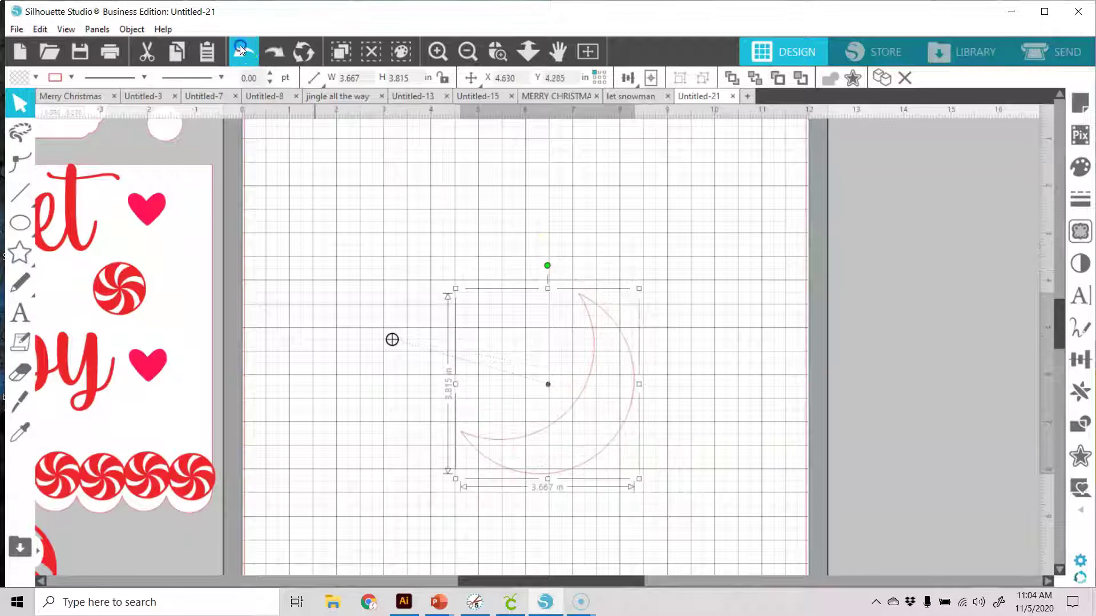
pyautogui.moveTo(393, 341); pyautogui.dragTo(567, 253)
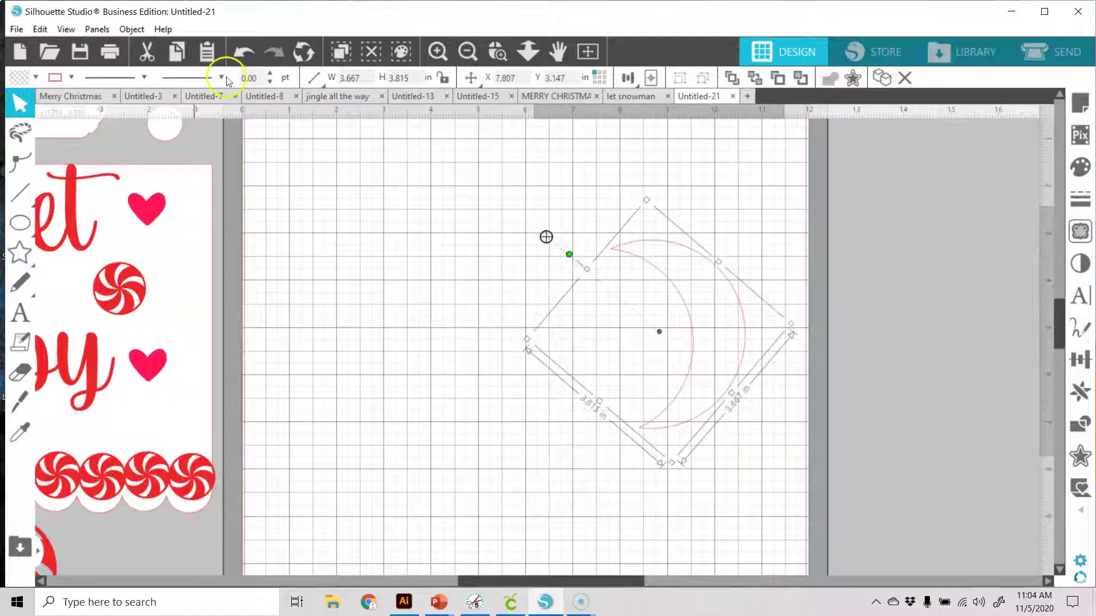
pyautogui.click(246, 55)
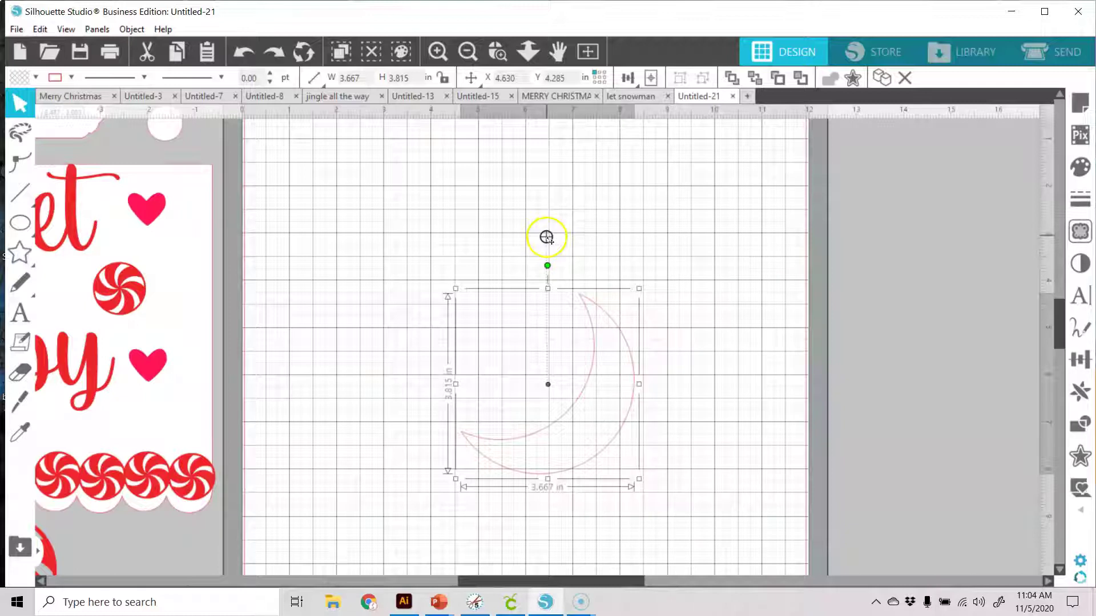
# - Set the crescent's centre of rotation on its upper tip and rotate five copies around it to form a swirl
pyautogui.moveTo(546, 237); pyautogui.dragTo(585, 297)
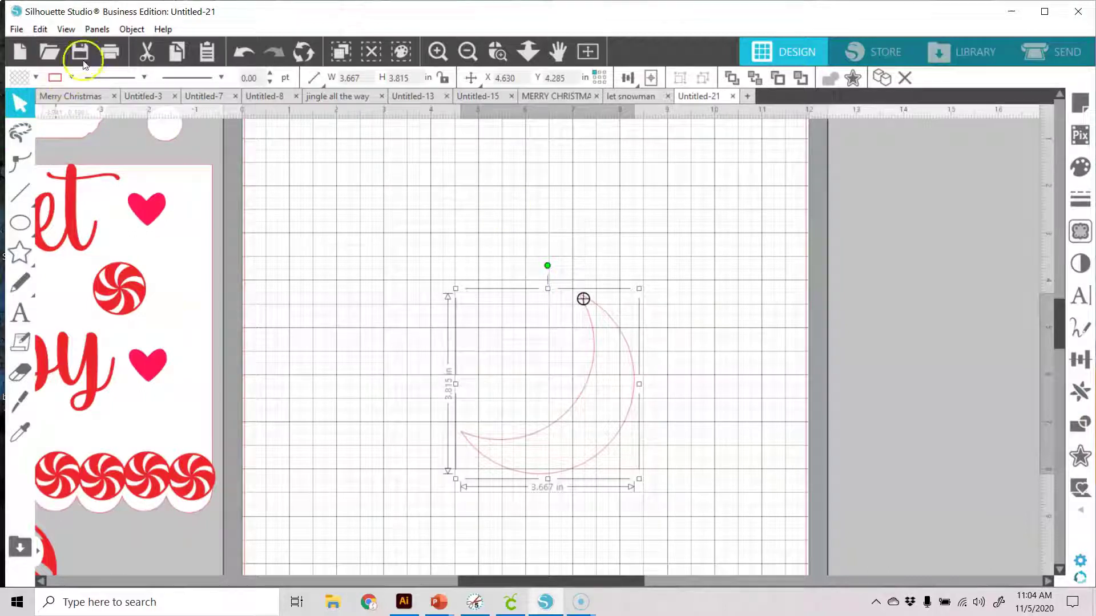
pyautogui.click(132, 30)
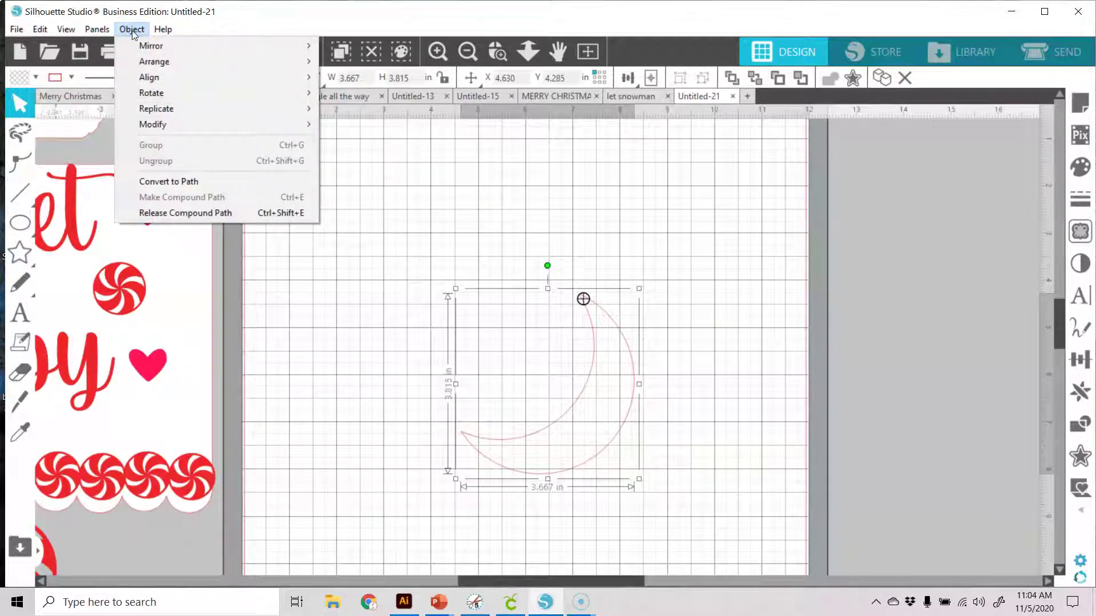
pyautogui.moveTo(170, 114)
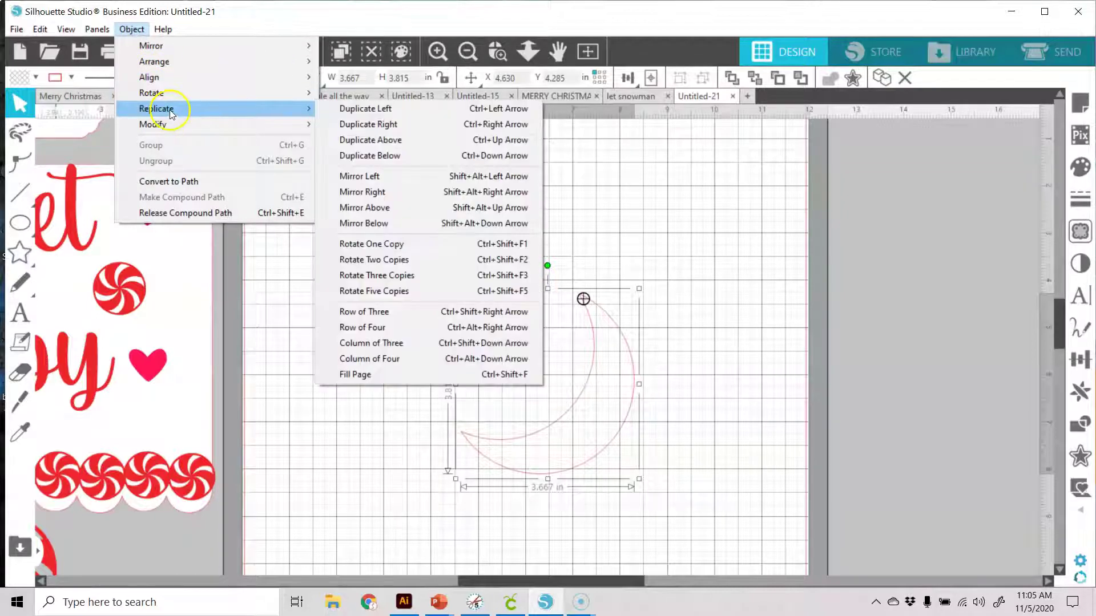
pyautogui.click(423, 291)
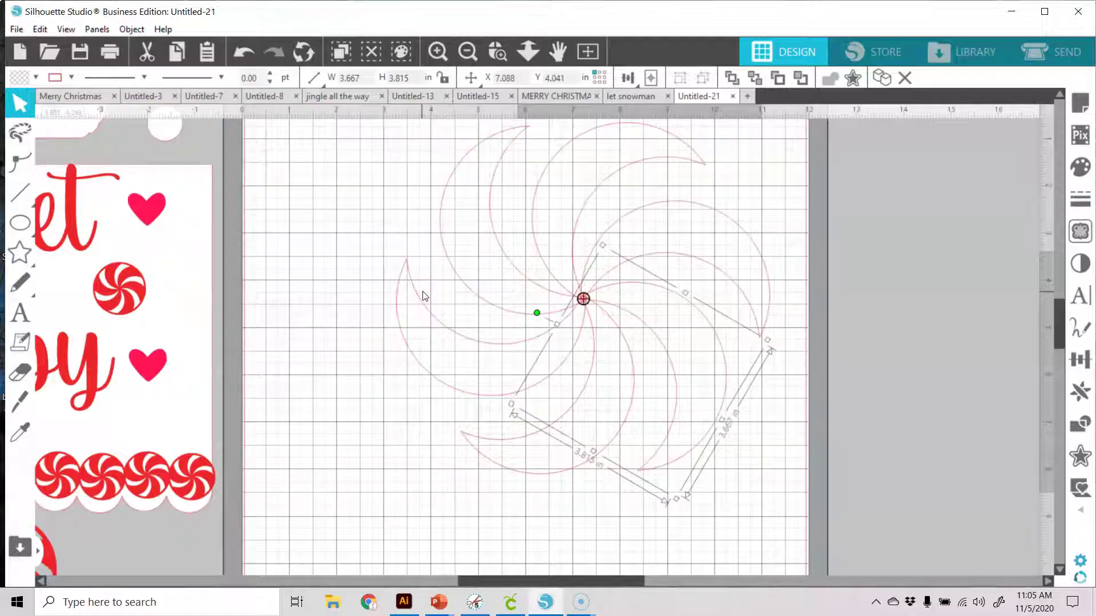
pyautogui.click(988, 378)
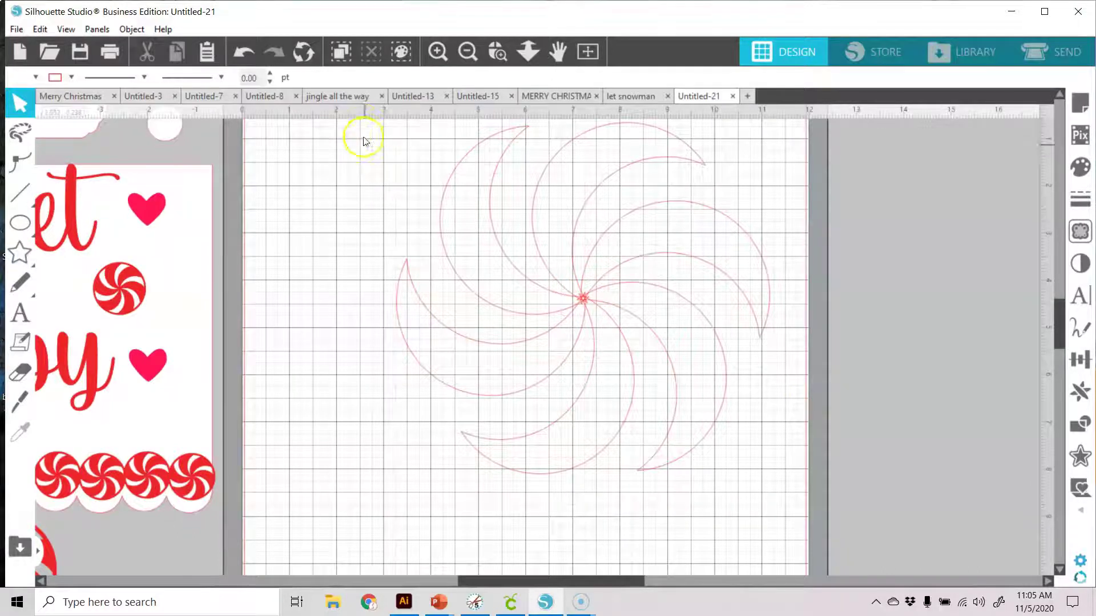
# - Weld the six crescents into a single swirl shape and move it slightly down and to the left on the page
pyautogui.moveTo(360, 122); pyautogui.dragTo(767, 515)
pyautogui.click(828, 78)
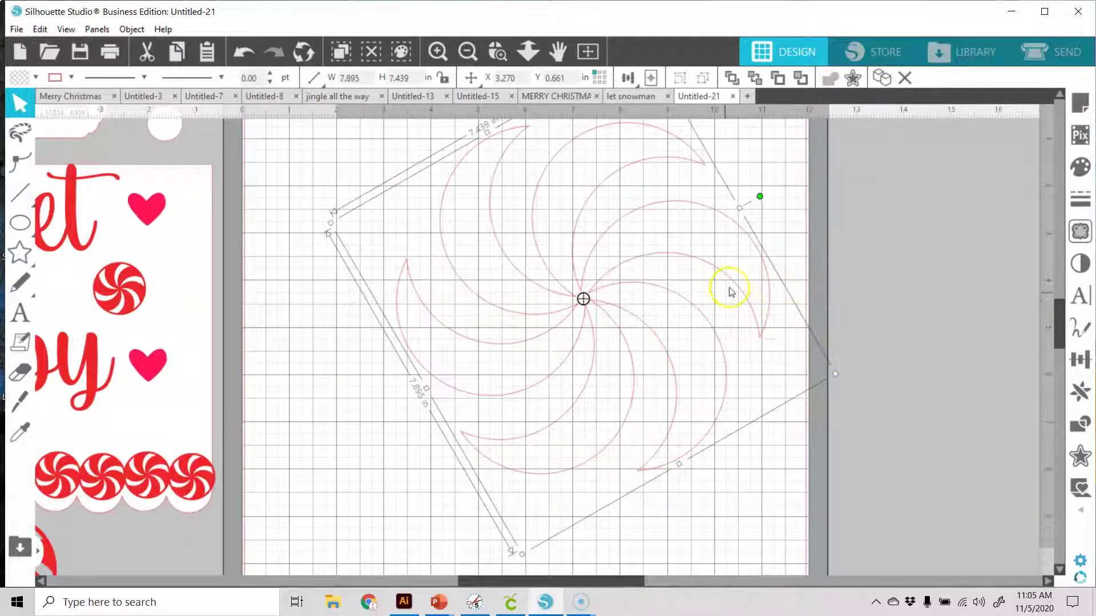
pyautogui.moveTo(731, 290); pyautogui.dragTo(704, 333)
pyautogui.moveTo(692, 322); pyautogui.dragTo(690, 309)
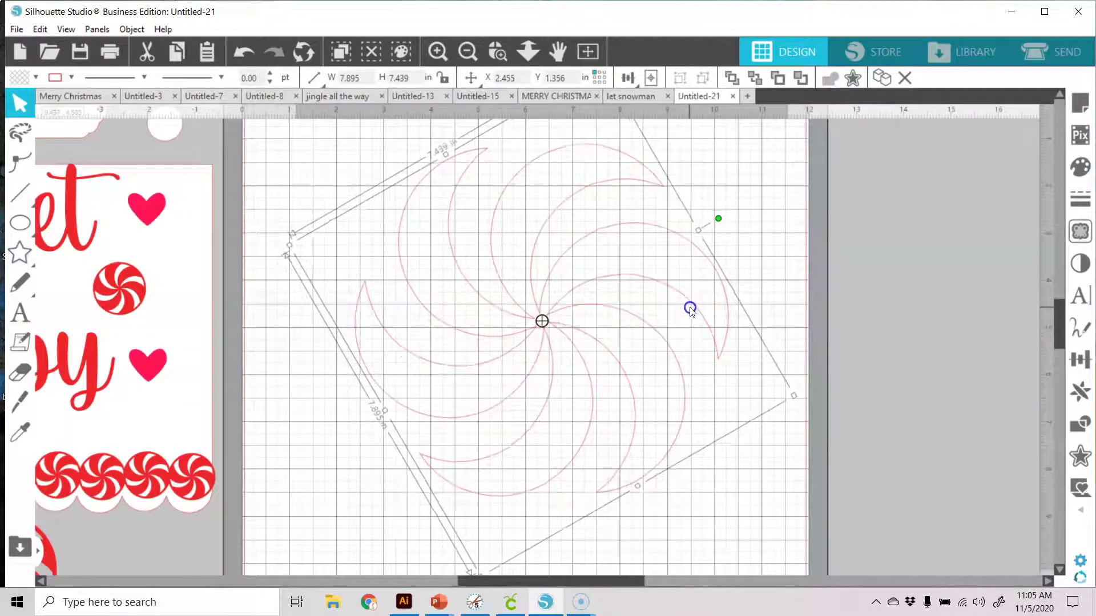
pyautogui.click(881, 299)
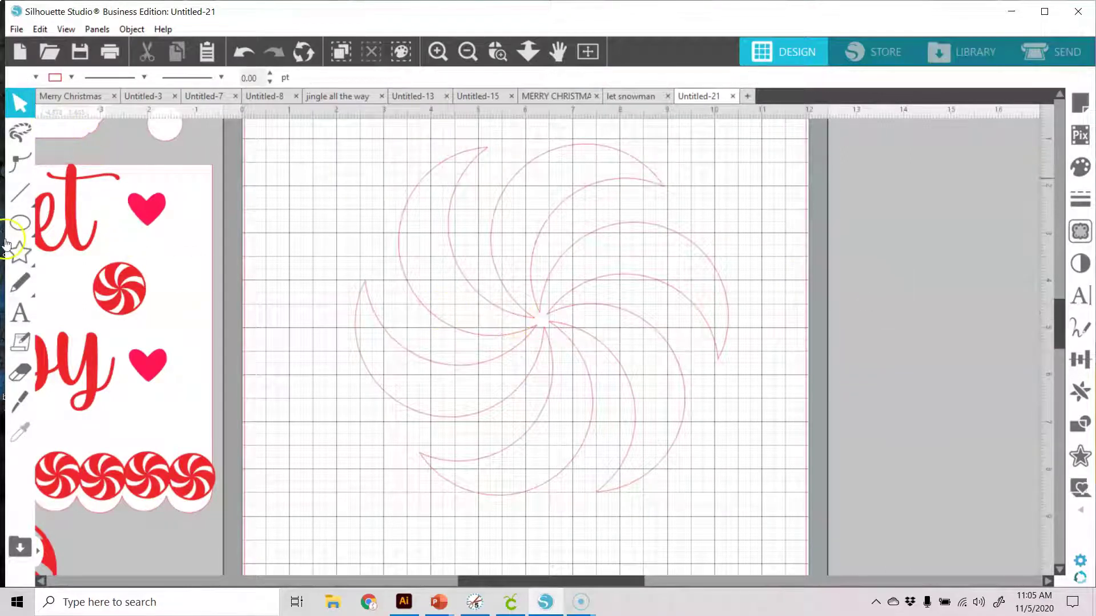
# - Draw a circle over the swirl's centre and enlarge it to about 6.49 in across
pyautogui.click(23, 228)
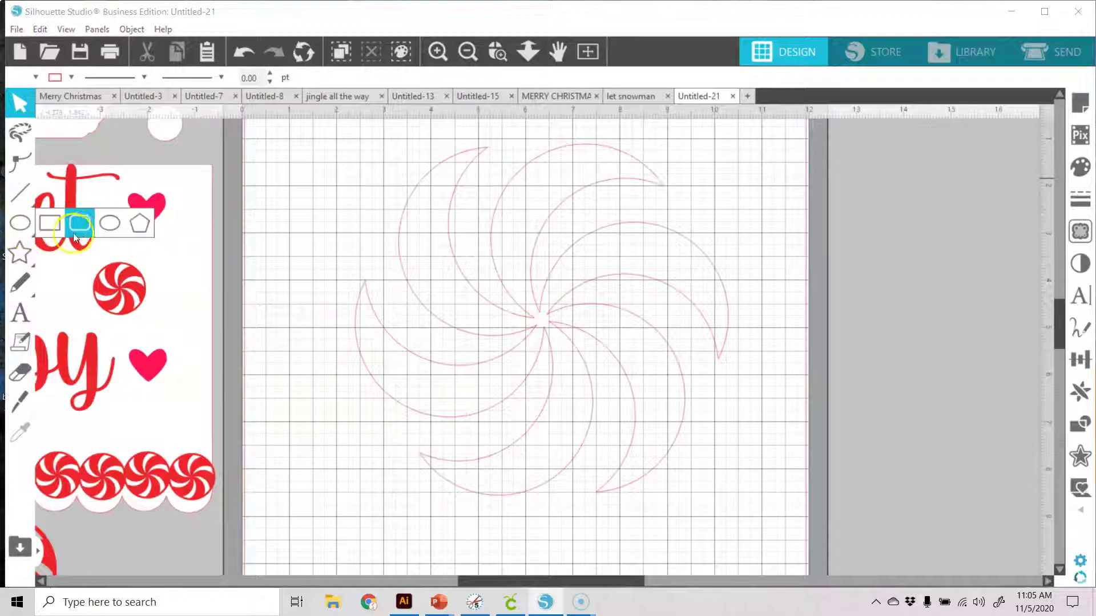
pyautogui.click(105, 228)
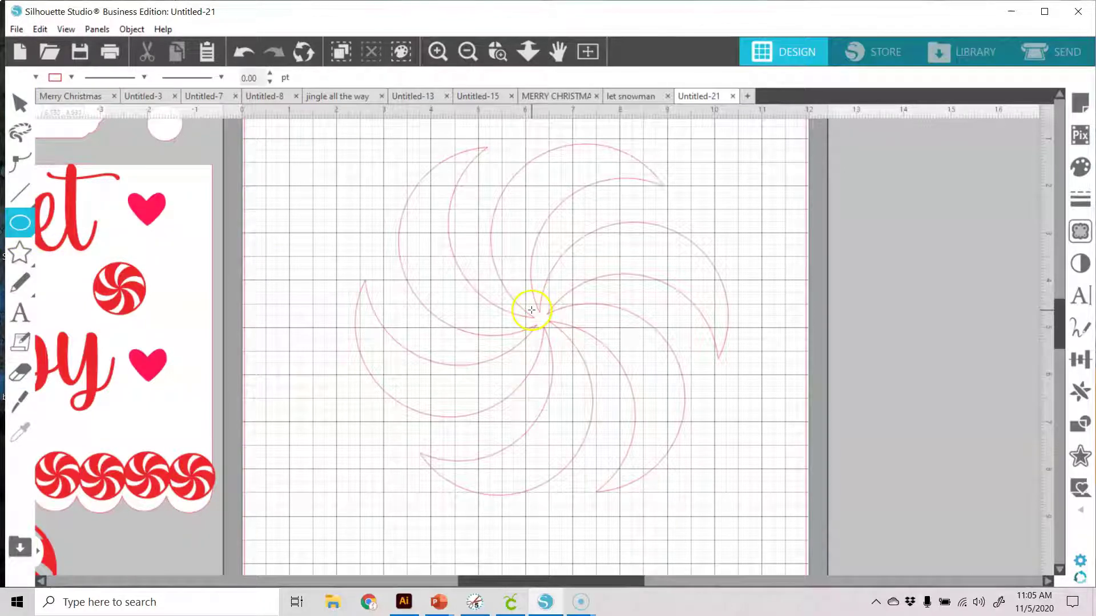
pyautogui.moveTo(471, 227); pyautogui.dragTo(745, 503)
pyautogui.moveTo(695, 396); pyautogui.dragTo(624, 350)
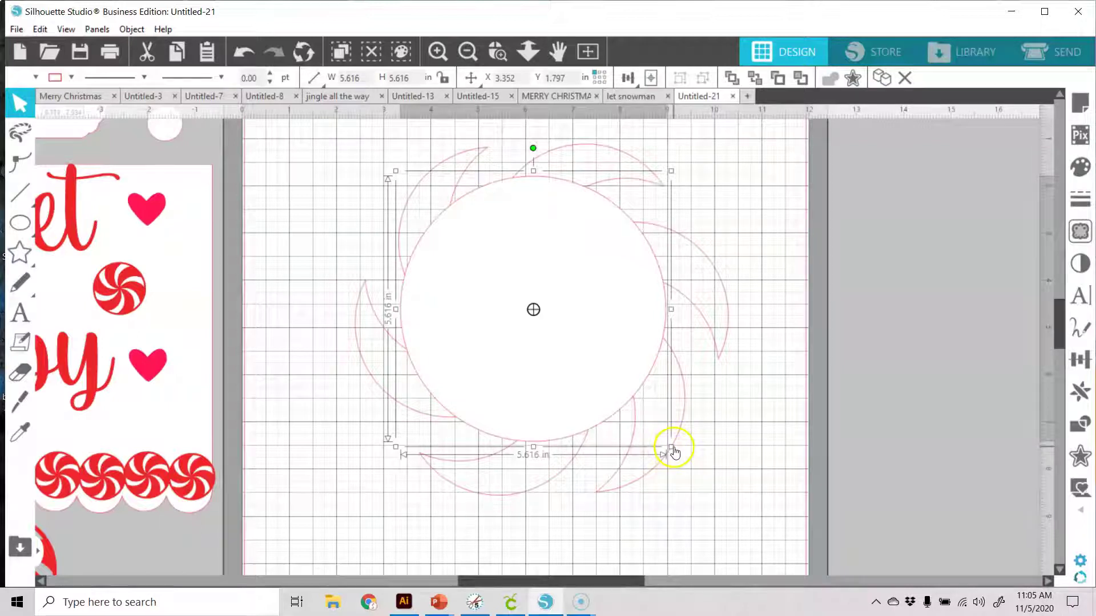
pyautogui.moveTo(673, 452); pyautogui.dragTo(714, 489)
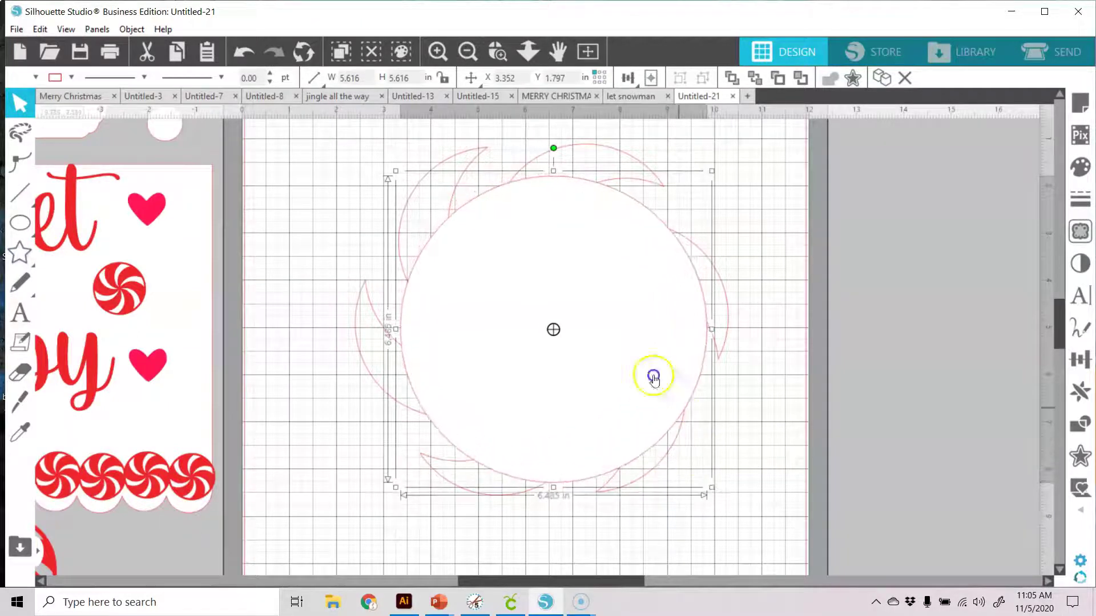
# - Make the circle's fill transparent so that only its outline lies over the swirl
pyautogui.click(32, 80)
pyautogui.click(36, 104)
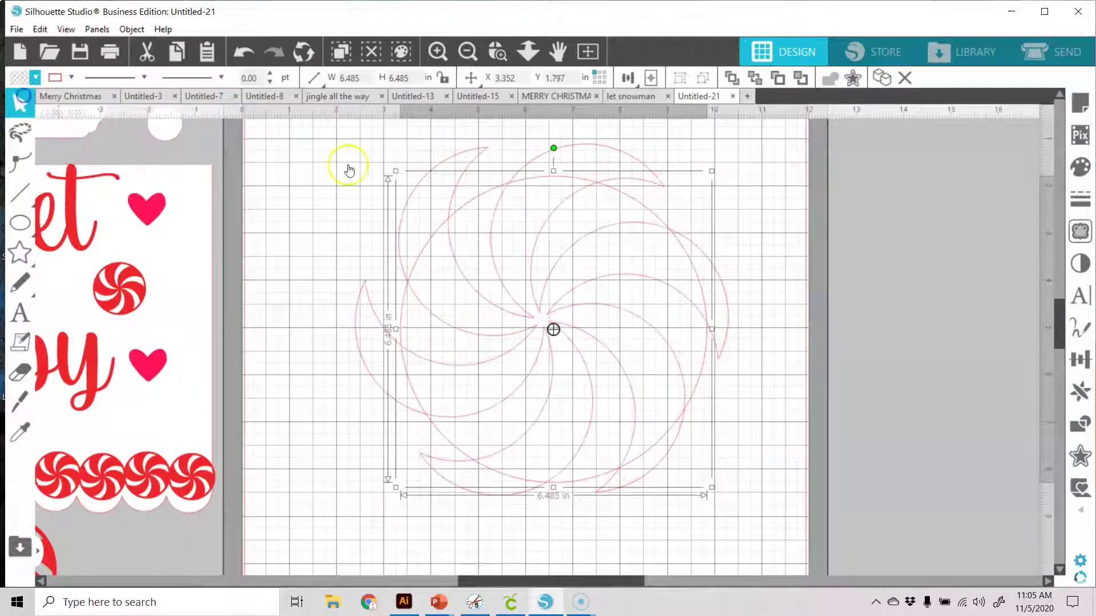
pyautogui.click(790, 309)
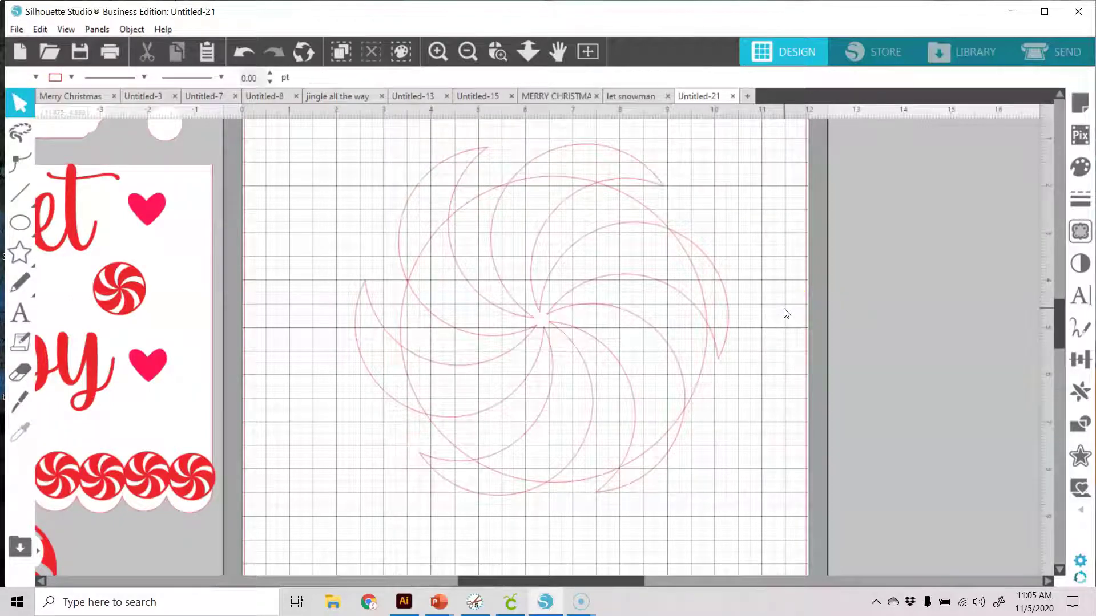
# - Try to centre the circle over the swirl by moving it freehand
pyautogui.click(692, 270)
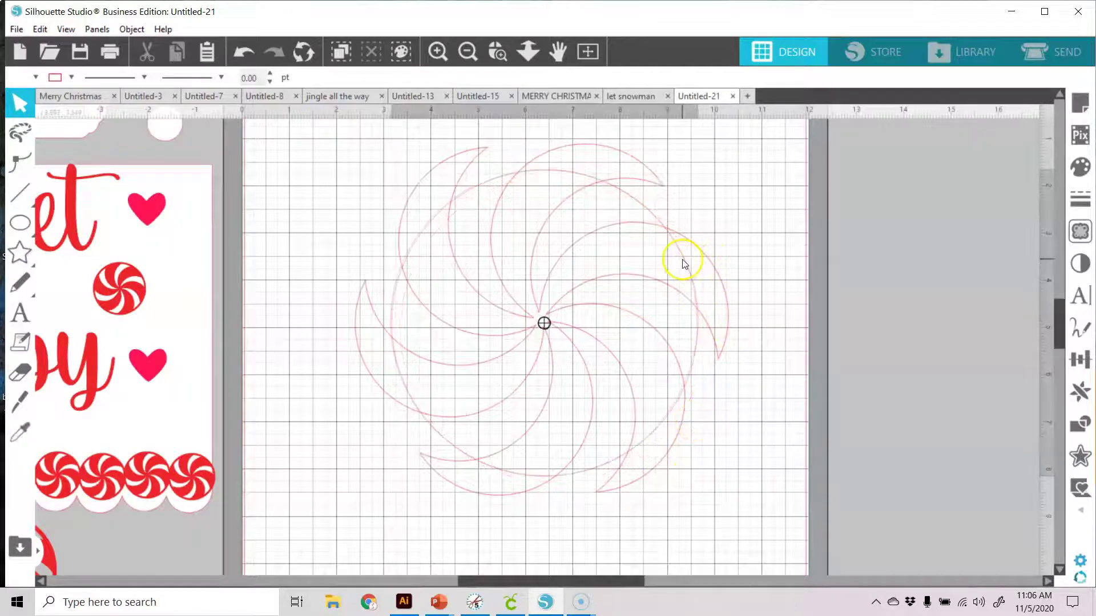
pyautogui.click(707, 243)
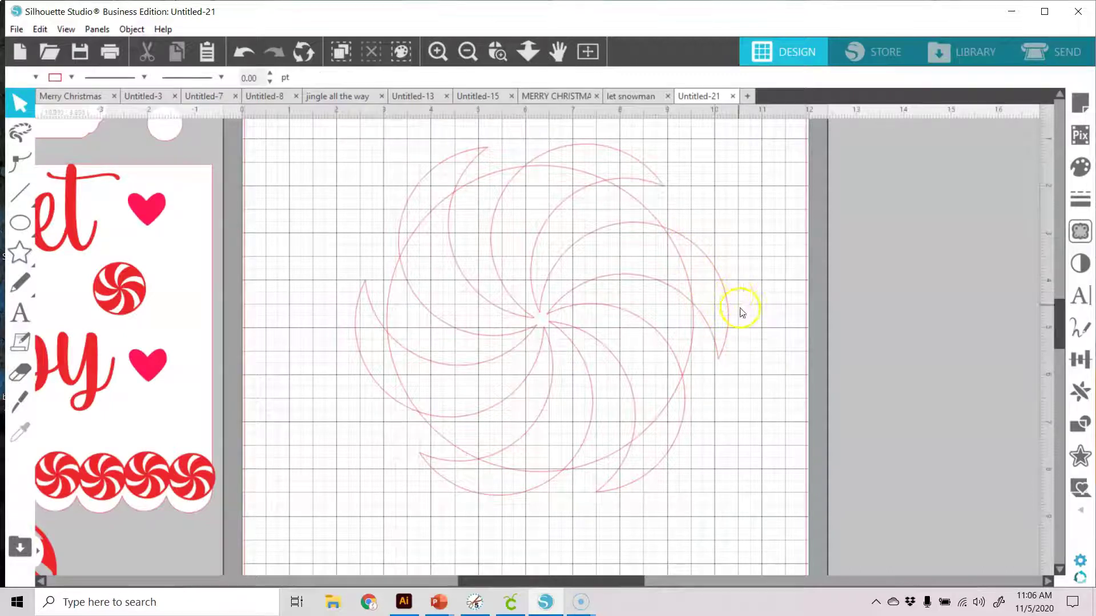
pyautogui.click(680, 257)
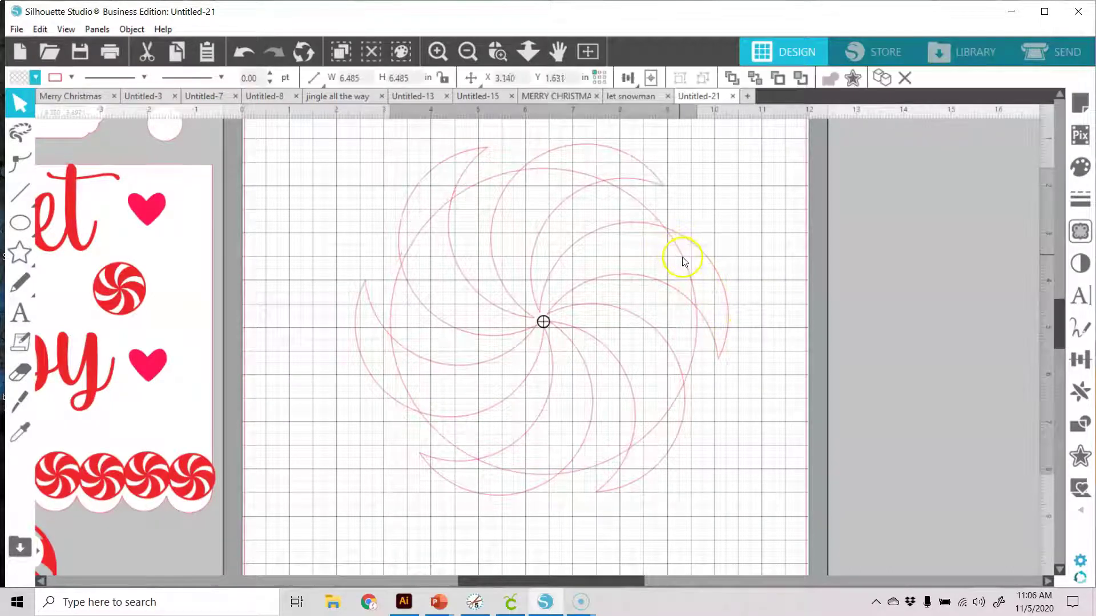
pyautogui.click(684, 261)
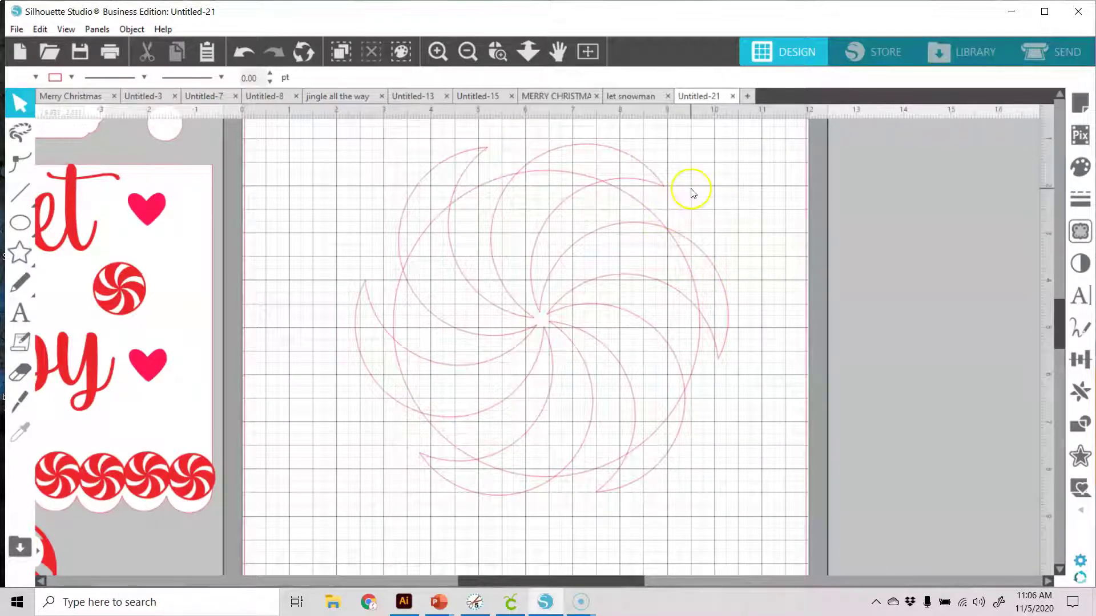
# - Align the circle and the swirl to each other by their centres, both horizontally and vertically
pyautogui.moveTo(749, 136); pyautogui.dragTo(403, 560)
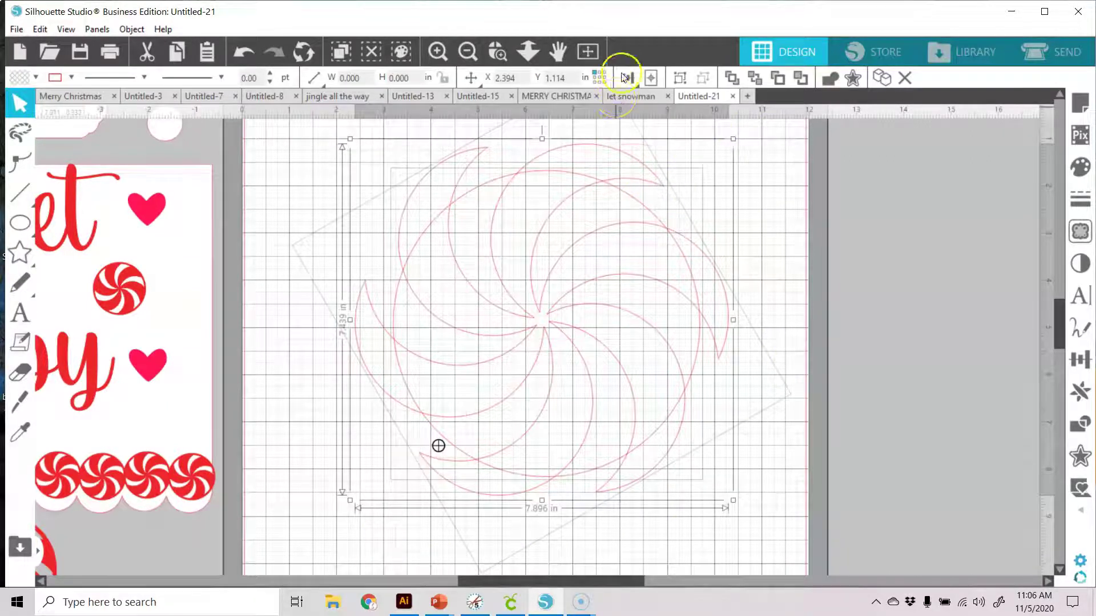
pyautogui.click(629, 79)
pyautogui.click(655, 105)
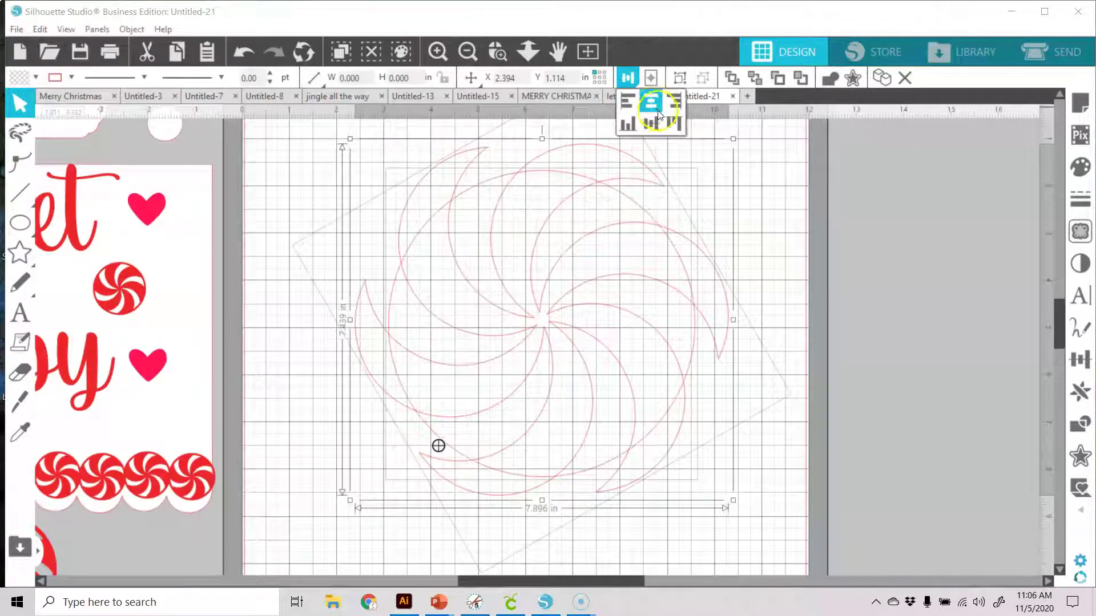
pyautogui.click(655, 125)
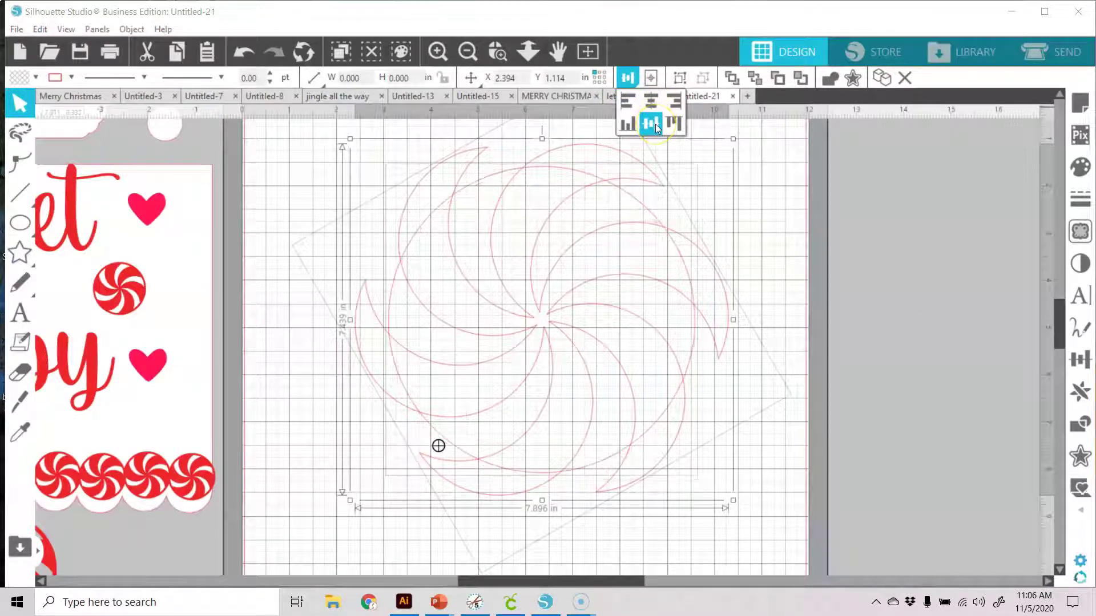
pyautogui.click(777, 197)
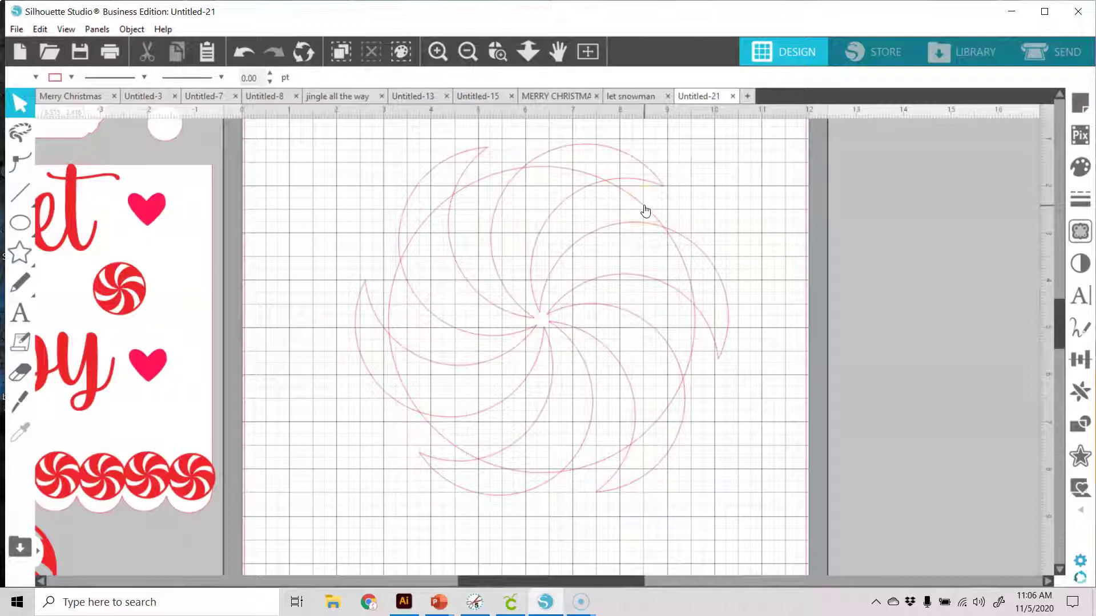
# - Duplicate the circle exactly in place on top of the original
pyautogui.click(646, 211)
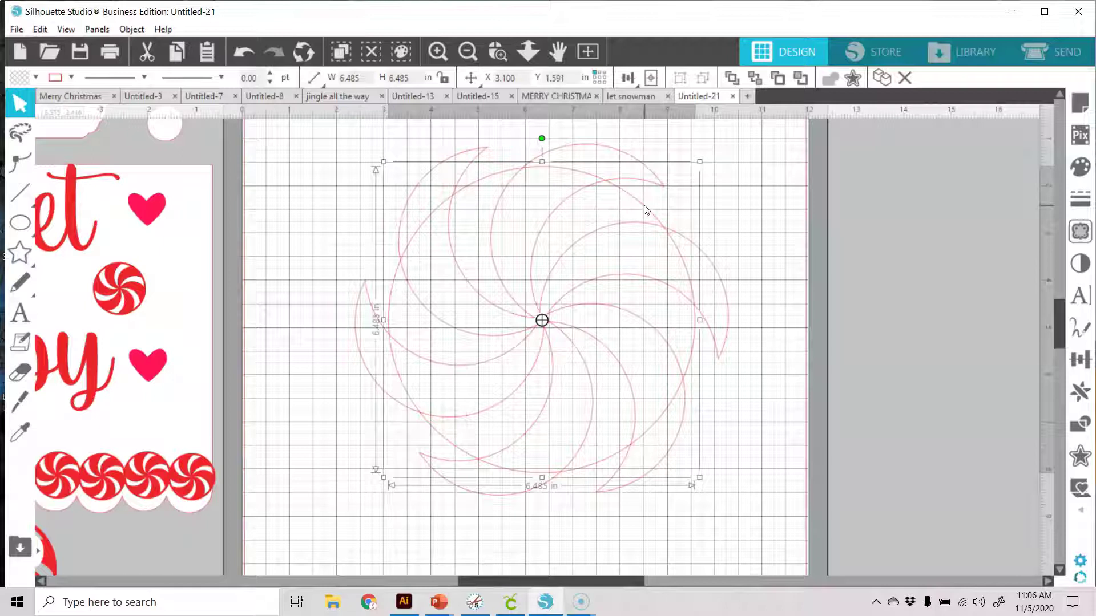
pyautogui.press('i')
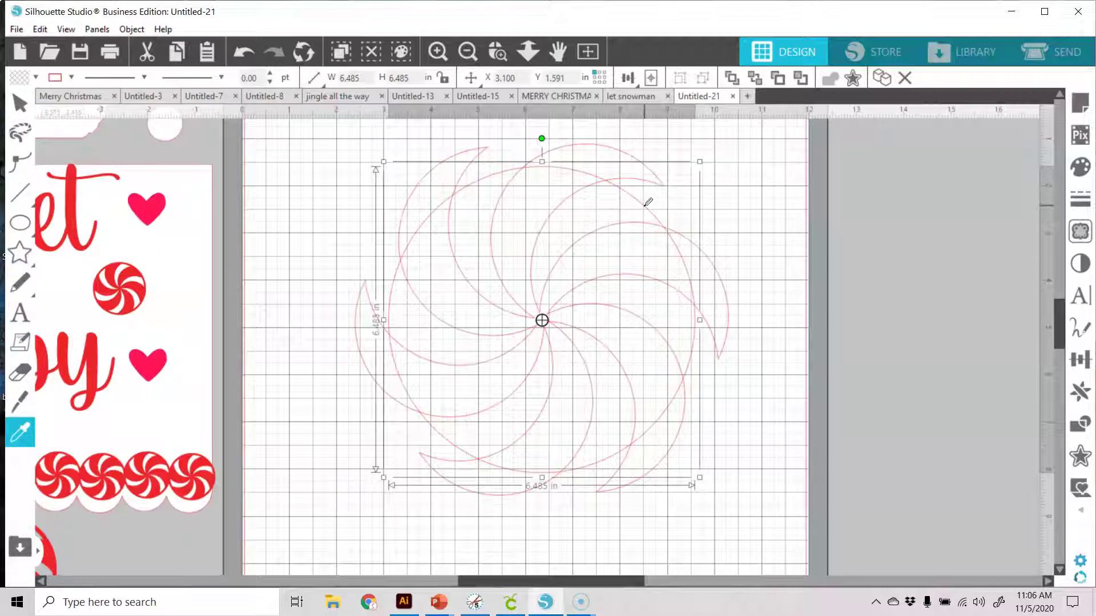
pyautogui.press('v')
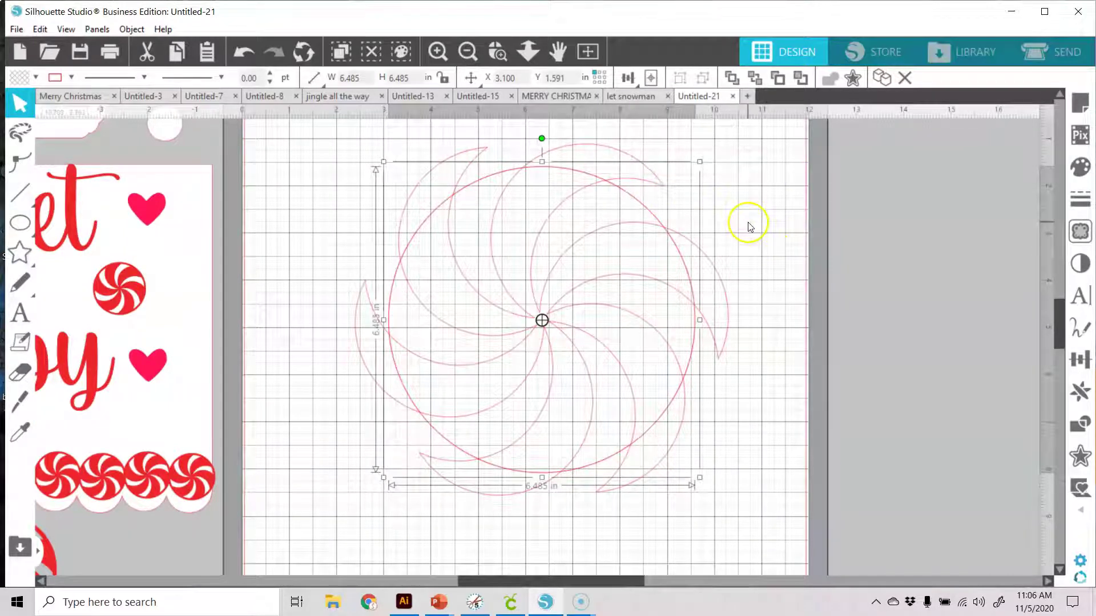
# - Move the circle's duplicate to the left as a check and undo the move
pyautogui.moveTo(649, 216); pyautogui.dragTo(615, 214)
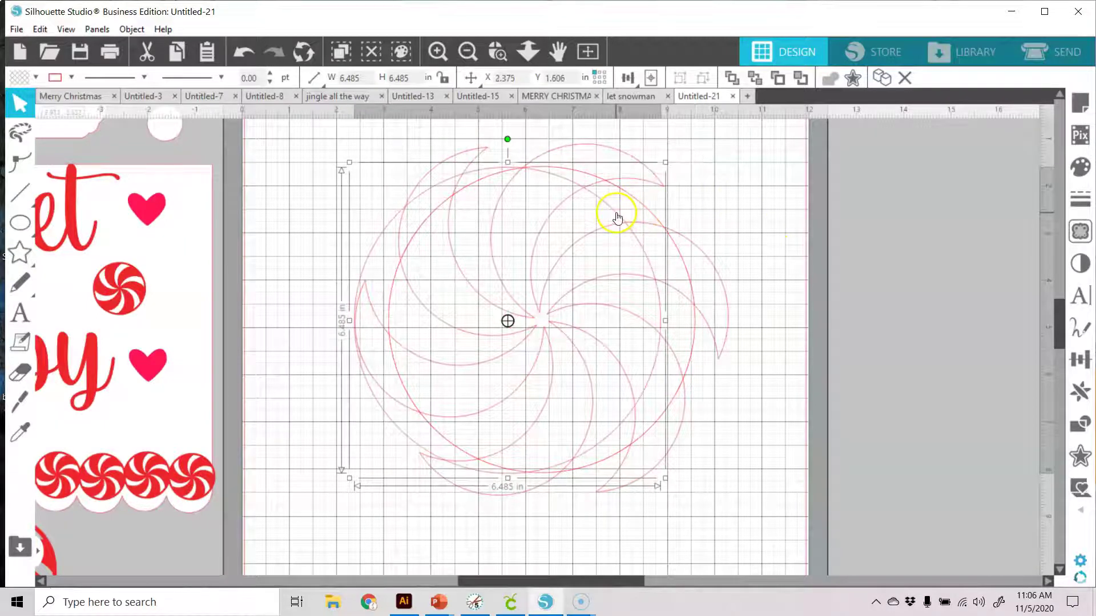
pyautogui.click(244, 52)
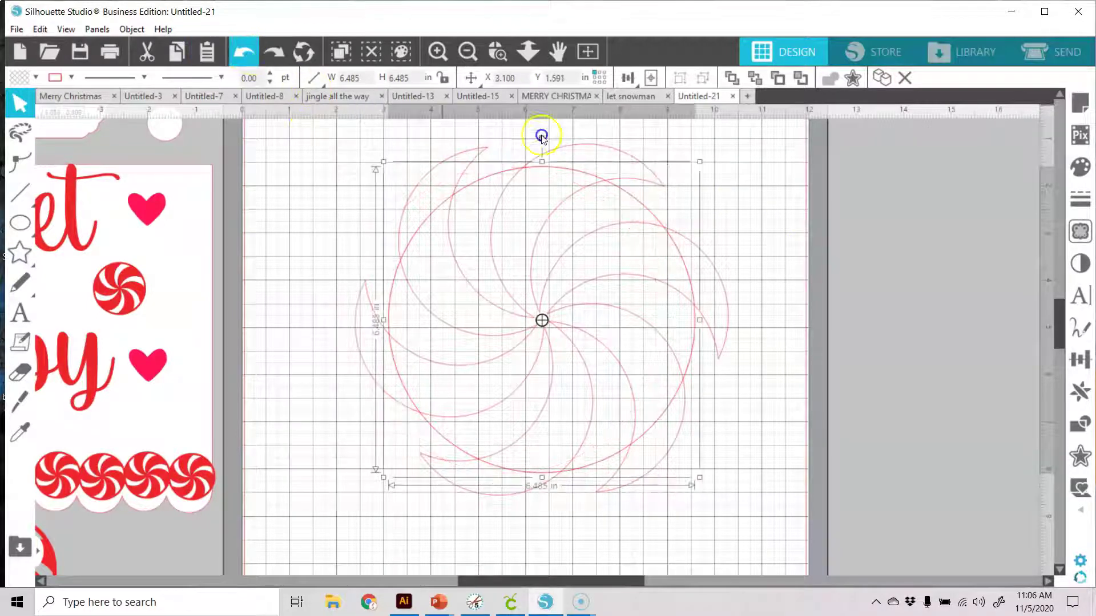
pyautogui.click(767, 230)
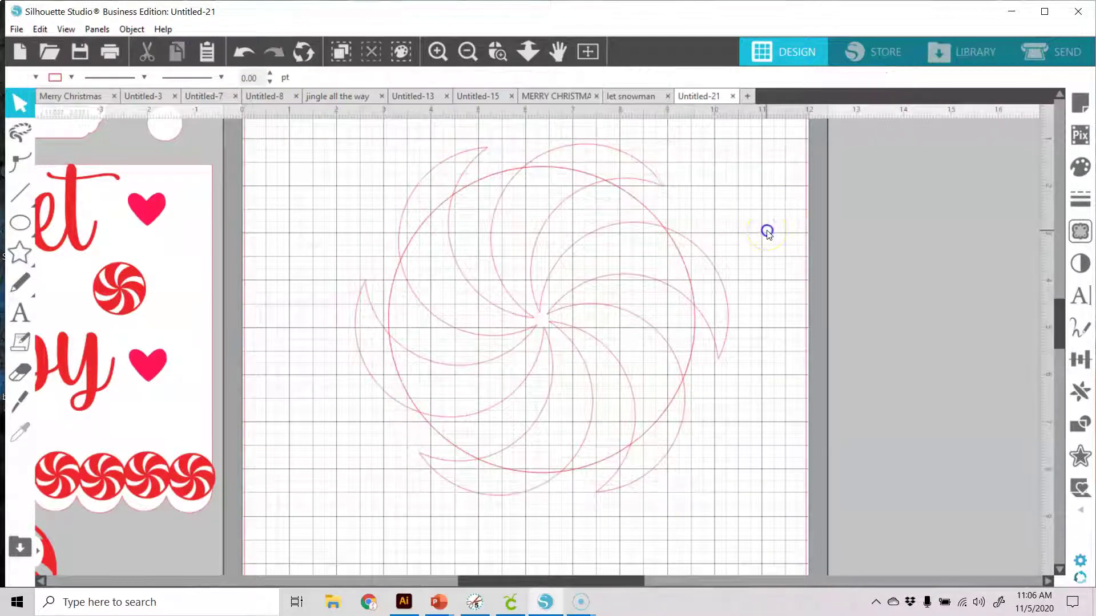
# - Crop the swirl to the outline of one of the circles, and undo a test move of the cropped swirl
pyautogui.click(647, 214)
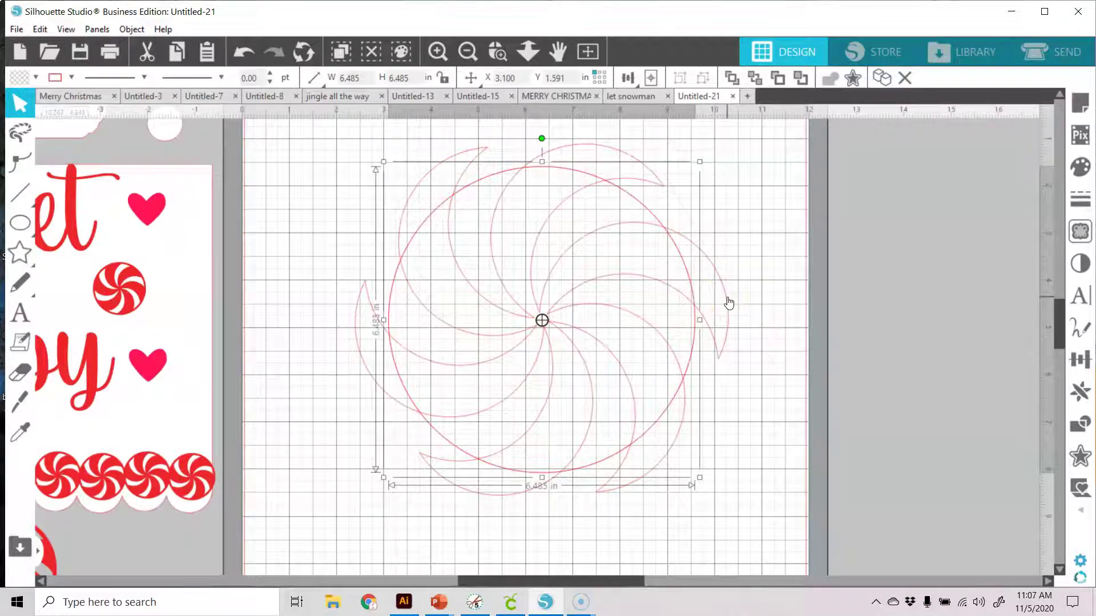
pyautogui.click(728, 299)
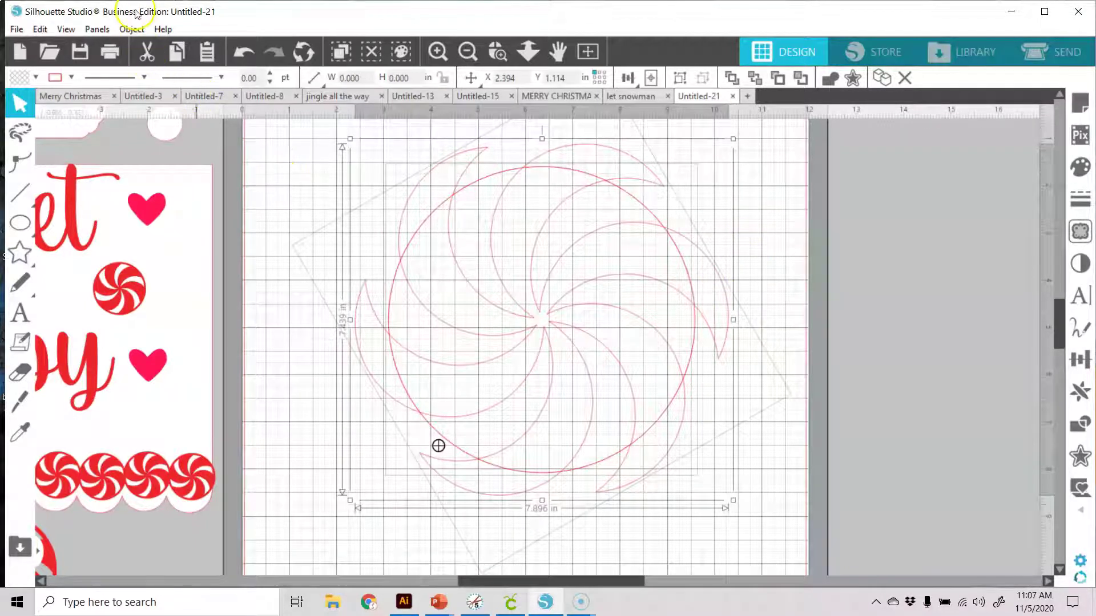
pyautogui.click(135, 31)
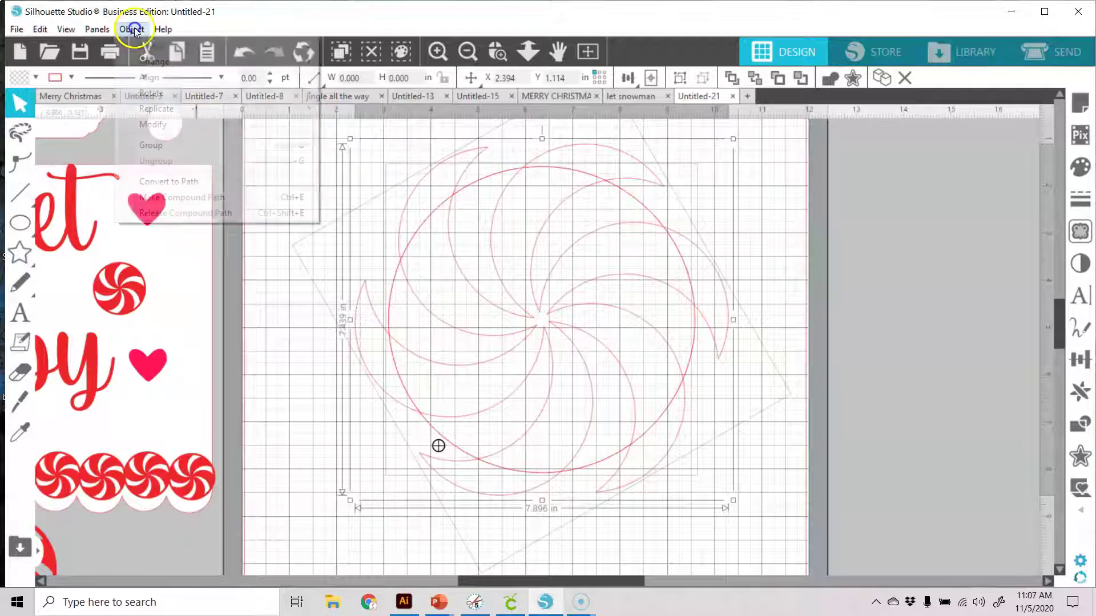
pyautogui.moveTo(172, 126)
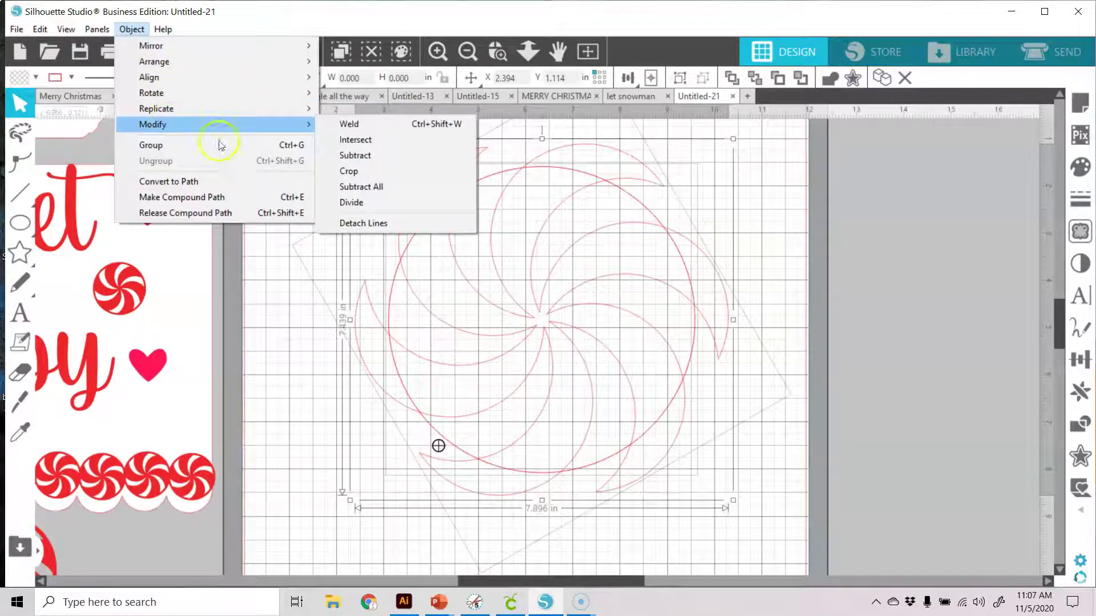
pyautogui.click(349, 171)
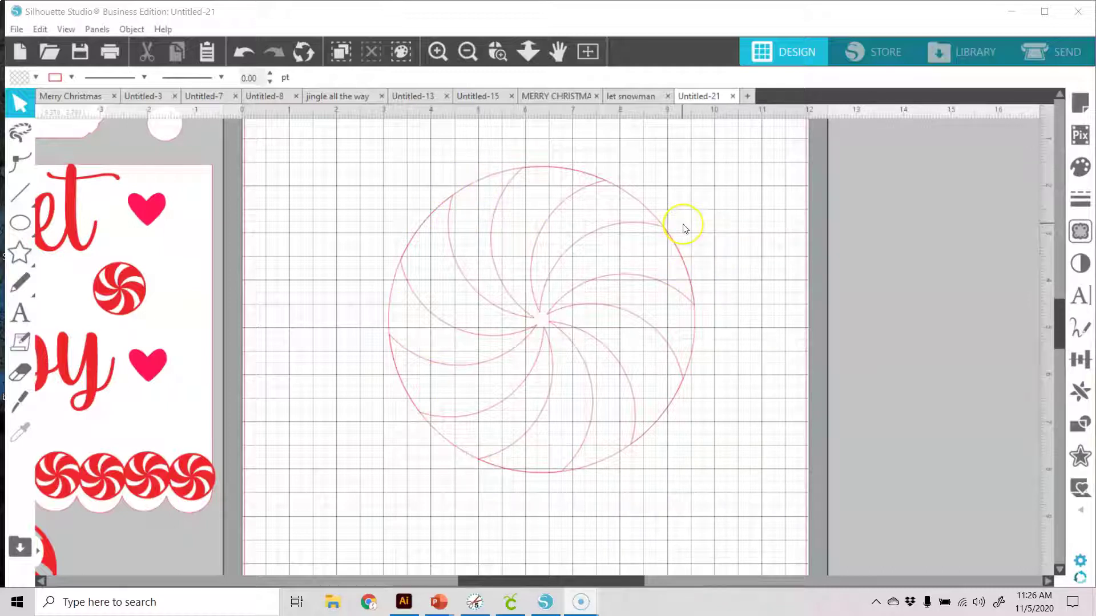
pyautogui.moveTo(653, 232); pyautogui.dragTo(624, 246)
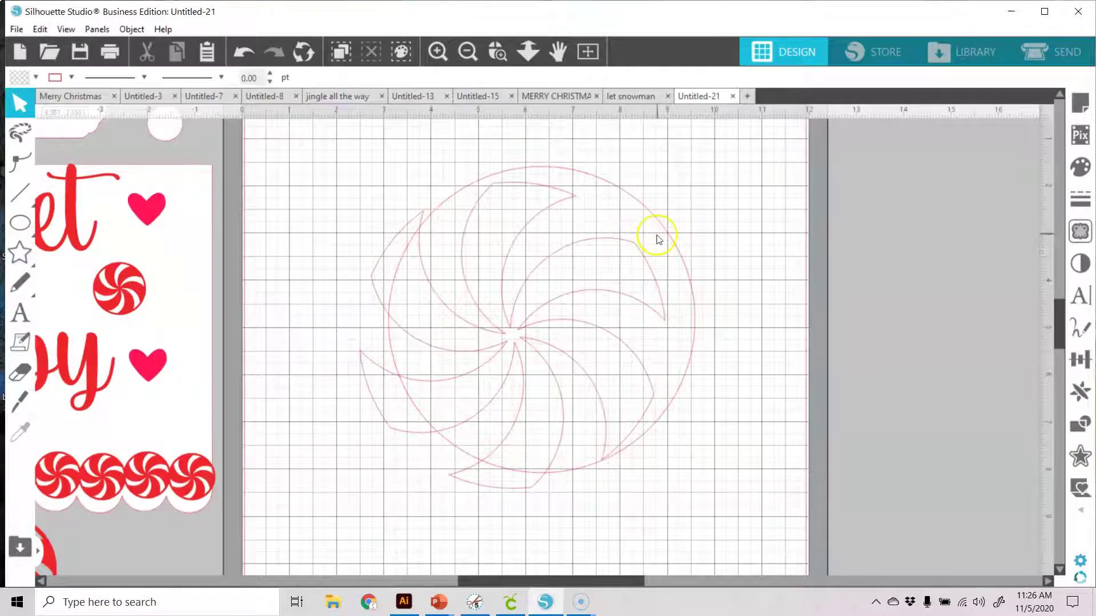
pyautogui.click(242, 50)
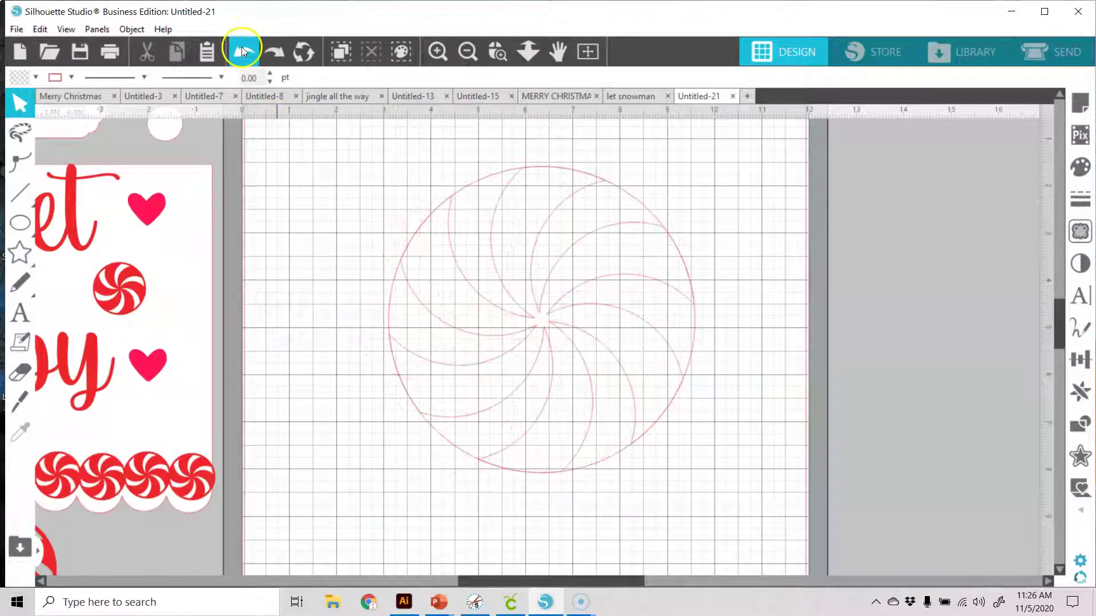
# - Move the spare circle off the swirl, past the right edge of the page, and fill it with white
pyautogui.click(647, 213)
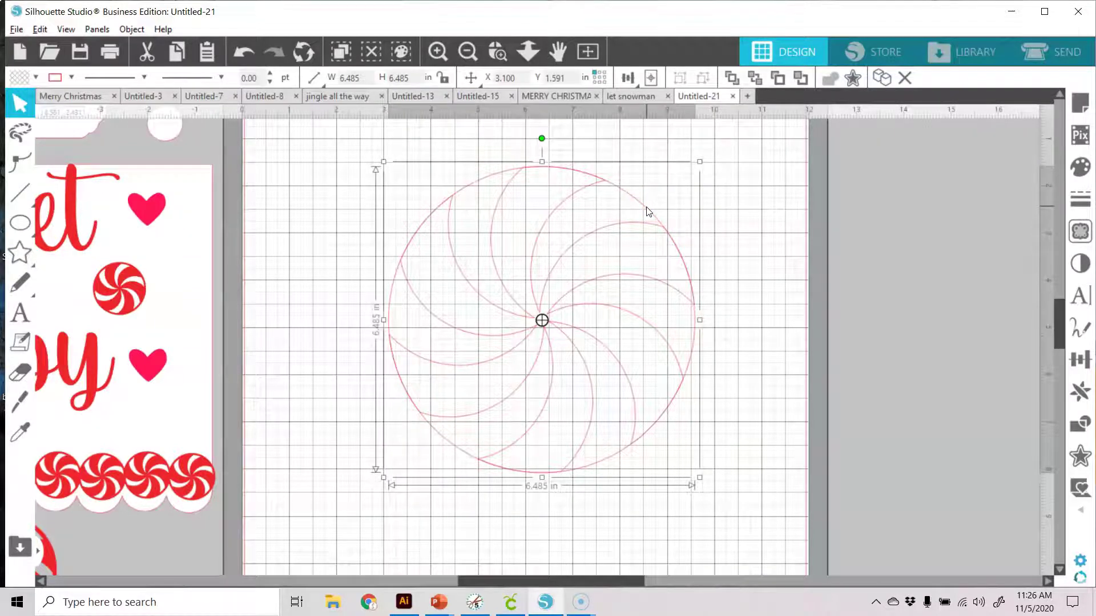
pyautogui.moveTo(653, 214); pyautogui.dragTo(970, 218)
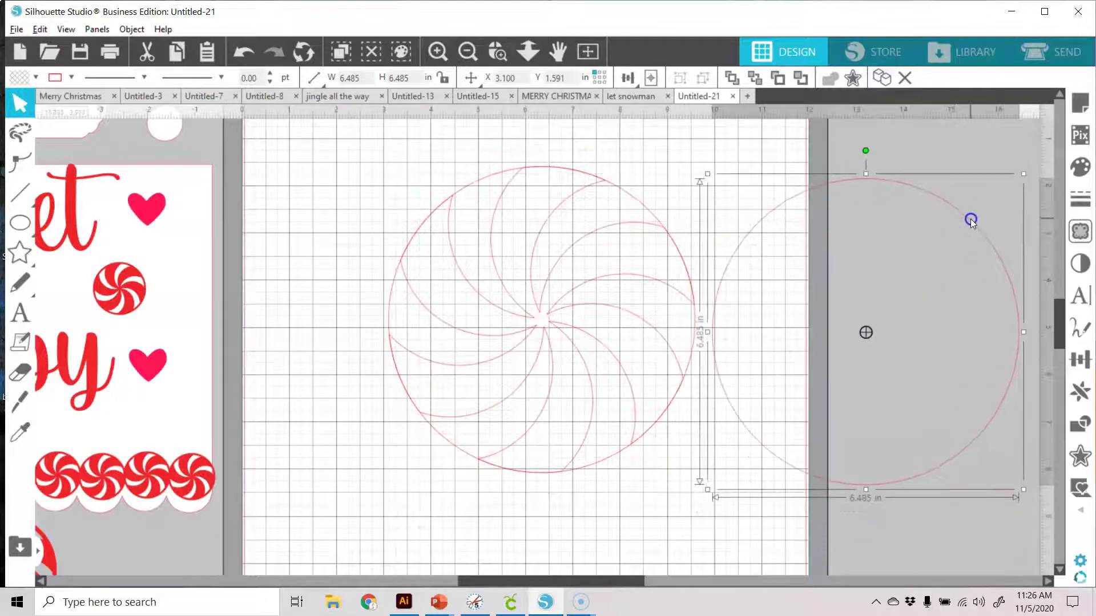
pyautogui.click(35, 76)
pyautogui.click(23, 102)
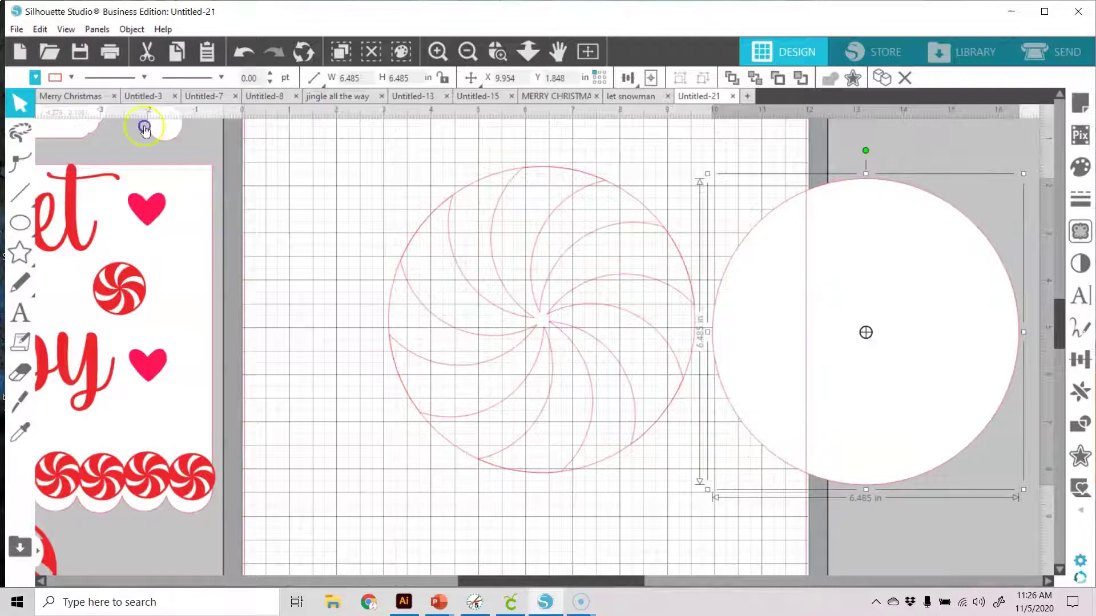
pyautogui.moveTo(844, 251); pyautogui.dragTo(895, 253)
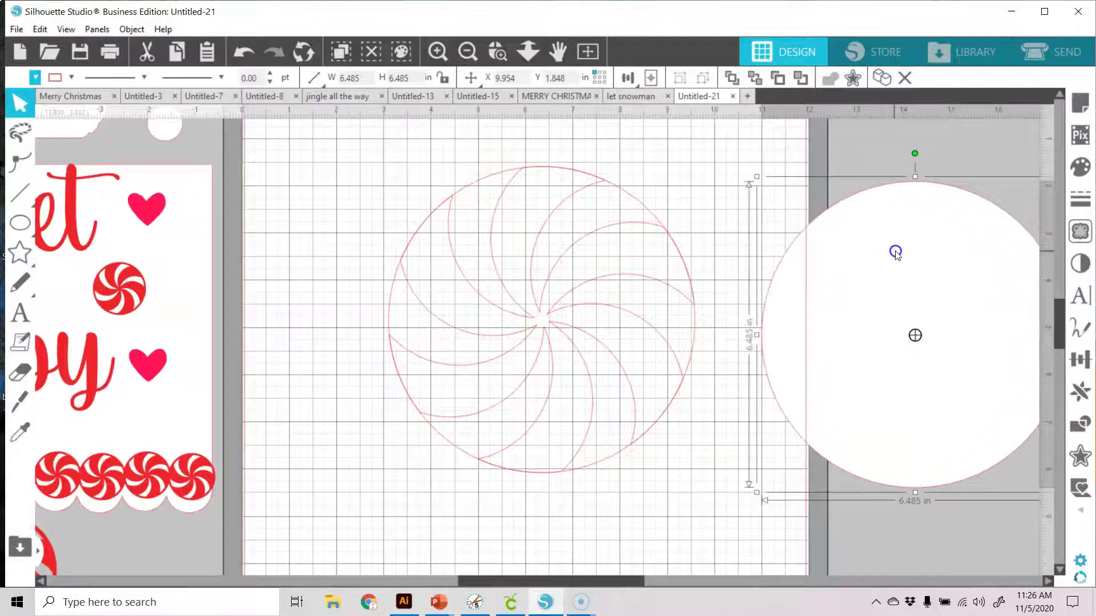
pyautogui.click(721, 295)
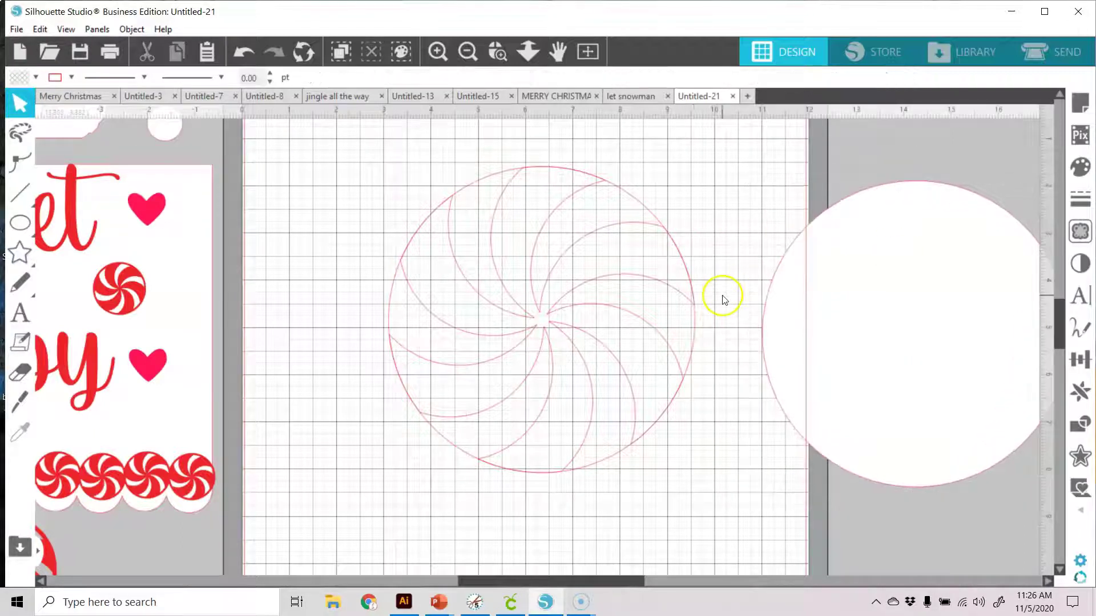
# - Set the line thickness of the circle around the swirl to 12 pt
pyautogui.click(651, 216)
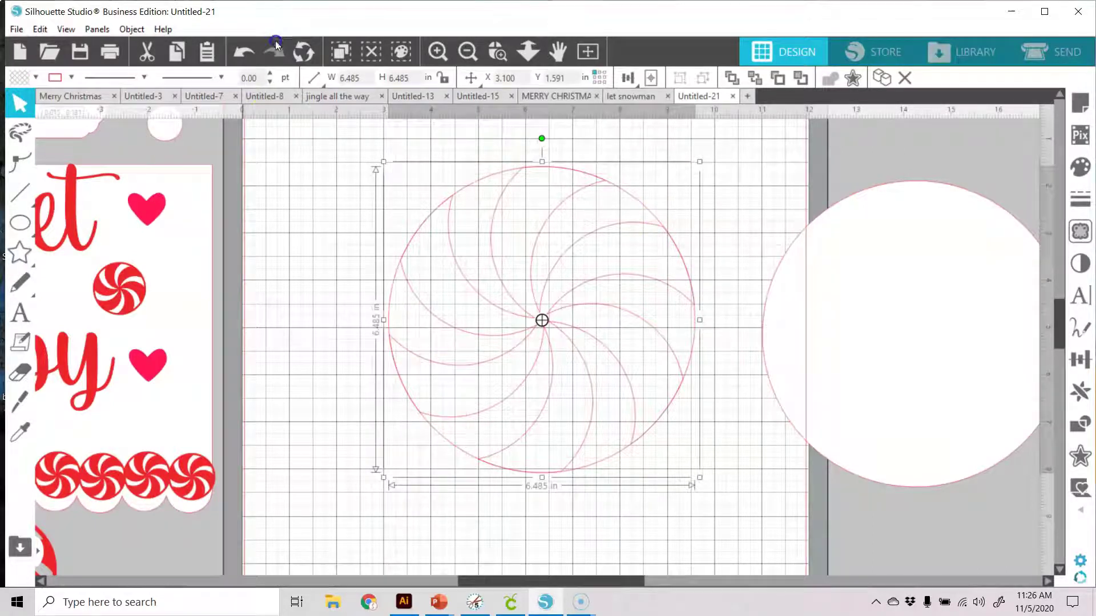
pyautogui.click(271, 75)
pyautogui.click(270, 75)
pyautogui.click(270, 75)
pyautogui.moveTo(261, 83); pyautogui.dragTo(228, 67)
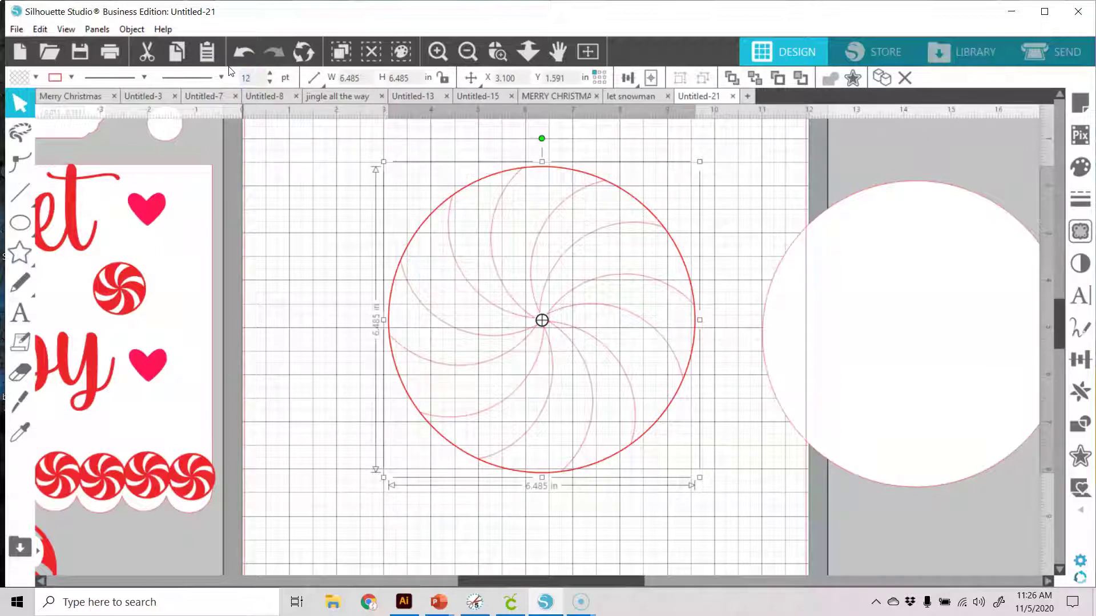
pyautogui.press('Return')
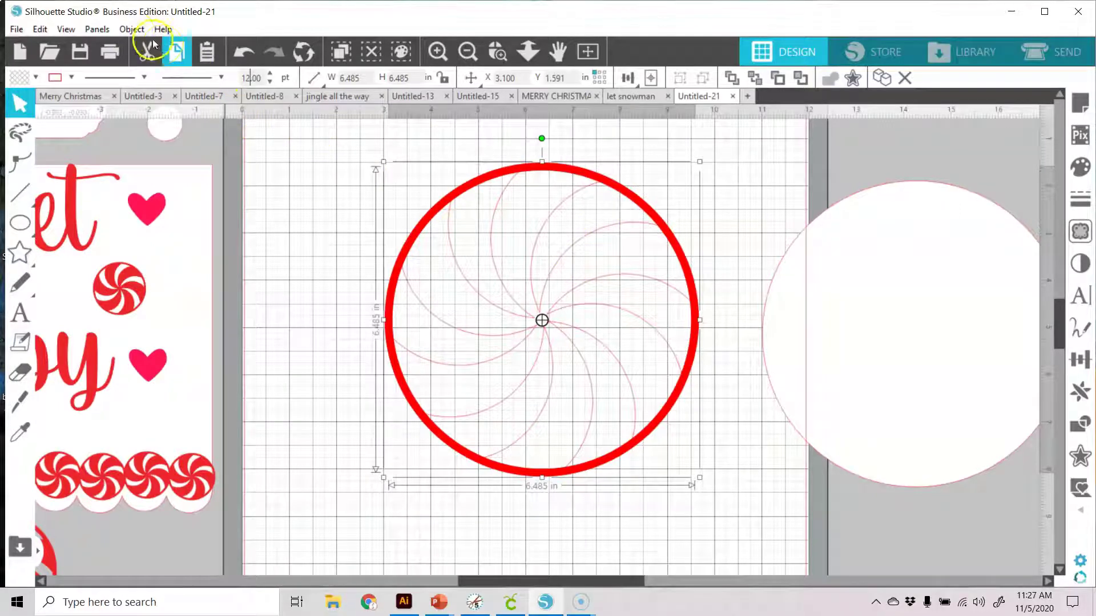
# - Detach the thick outline from the circle so it becomes a separate filled ring
pyautogui.click(135, 33)
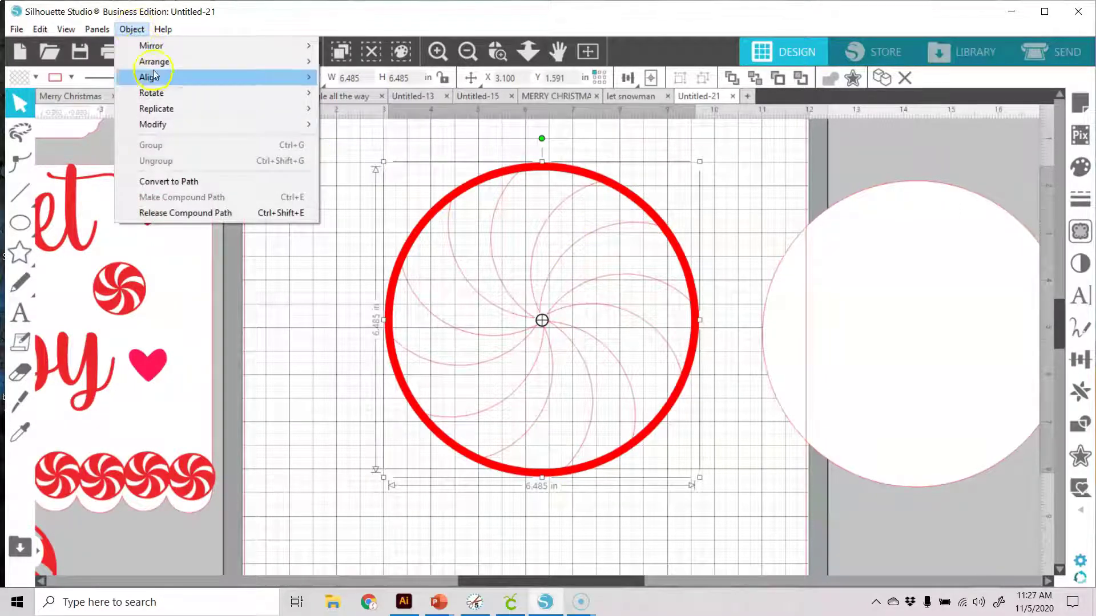
pyautogui.moveTo(182, 125)
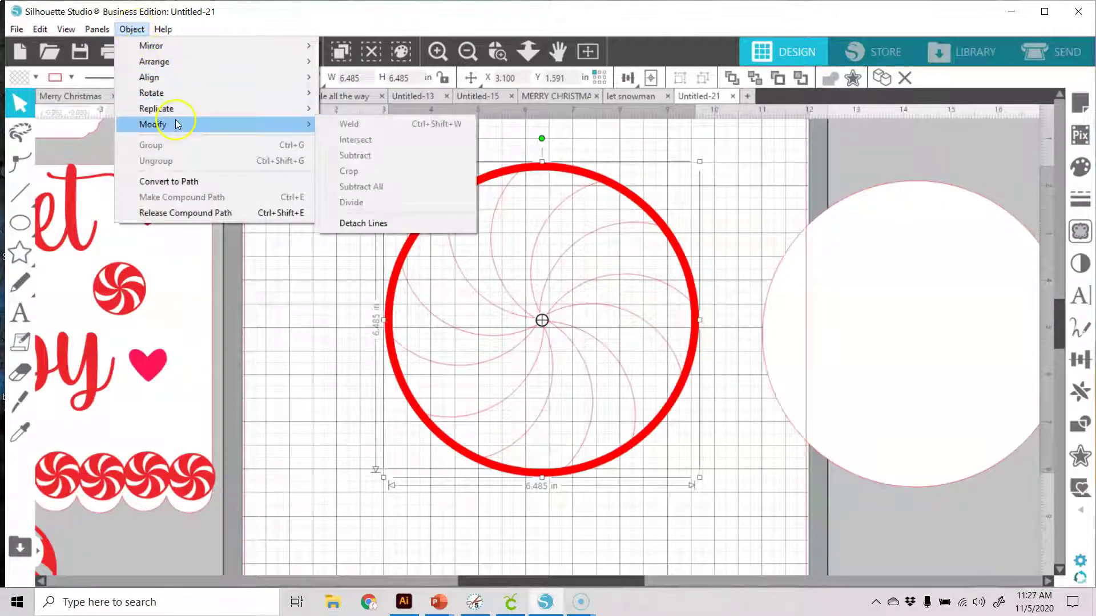
pyautogui.click(363, 224)
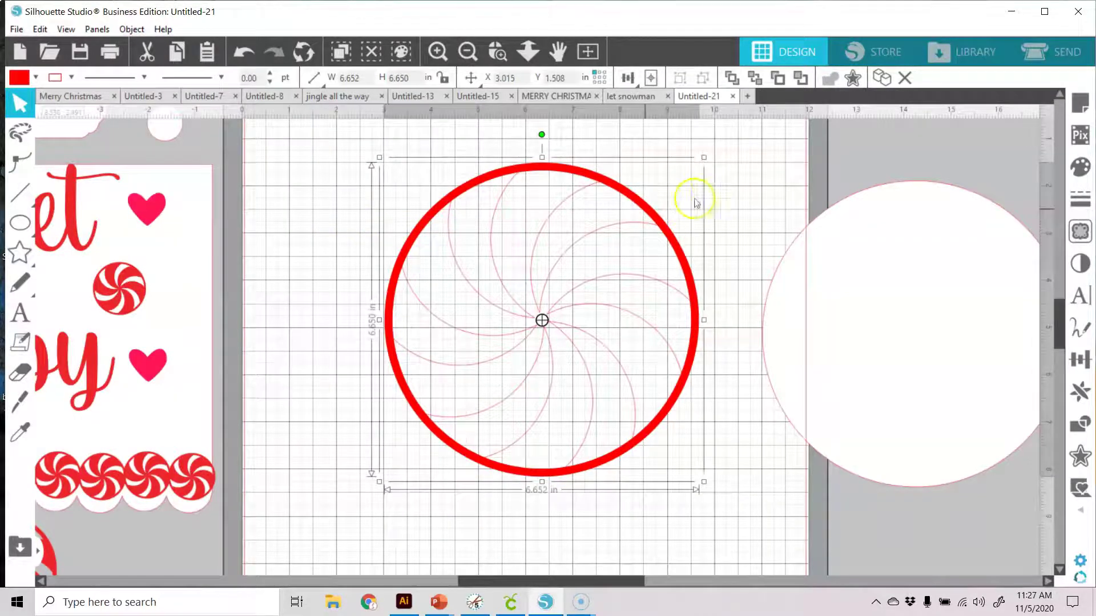
# - Weld the detached ring and the swirl into one shape, and move the welded candy to the upper left on the page
pyautogui.click(726, 190)
pyautogui.moveTo(703, 140); pyautogui.dragTo(388, 488)
pyautogui.click(827, 80)
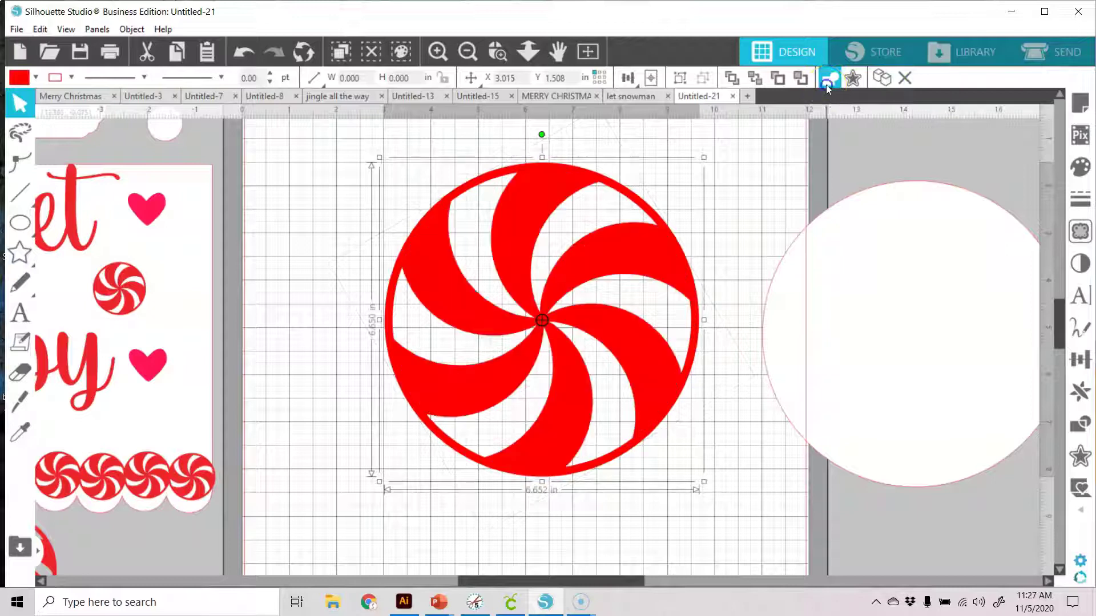
pyautogui.moveTo(646, 262); pyautogui.dragTo(570, 244)
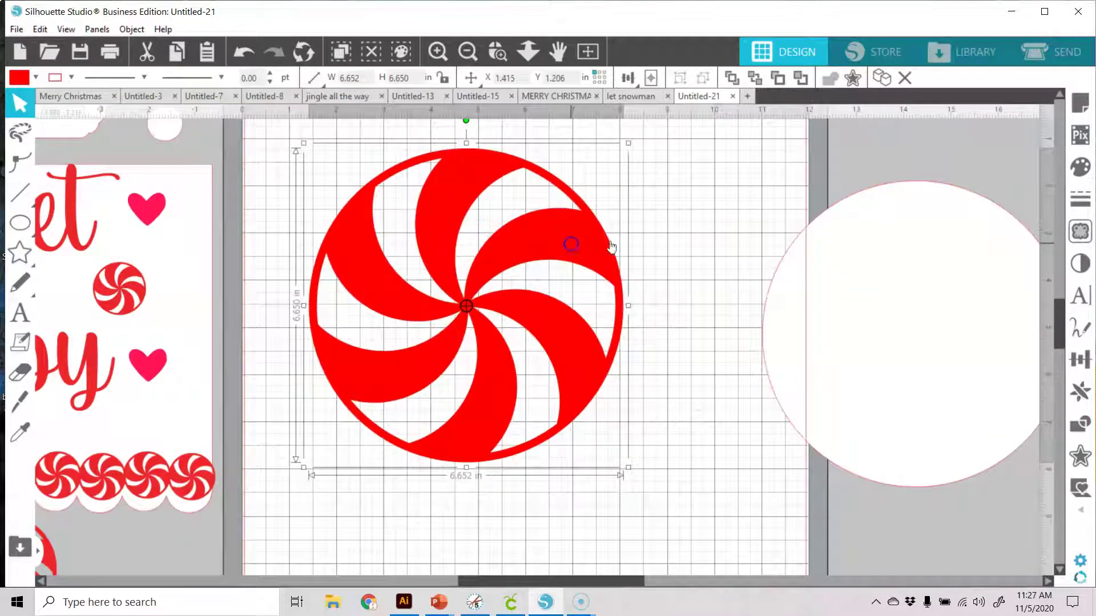
# - Move the white circle onto the page so it overlaps the candy, and send it to the back
pyautogui.moveTo(907, 277); pyautogui.dragTo(664, 255)
pyautogui.rightClick(664, 255)
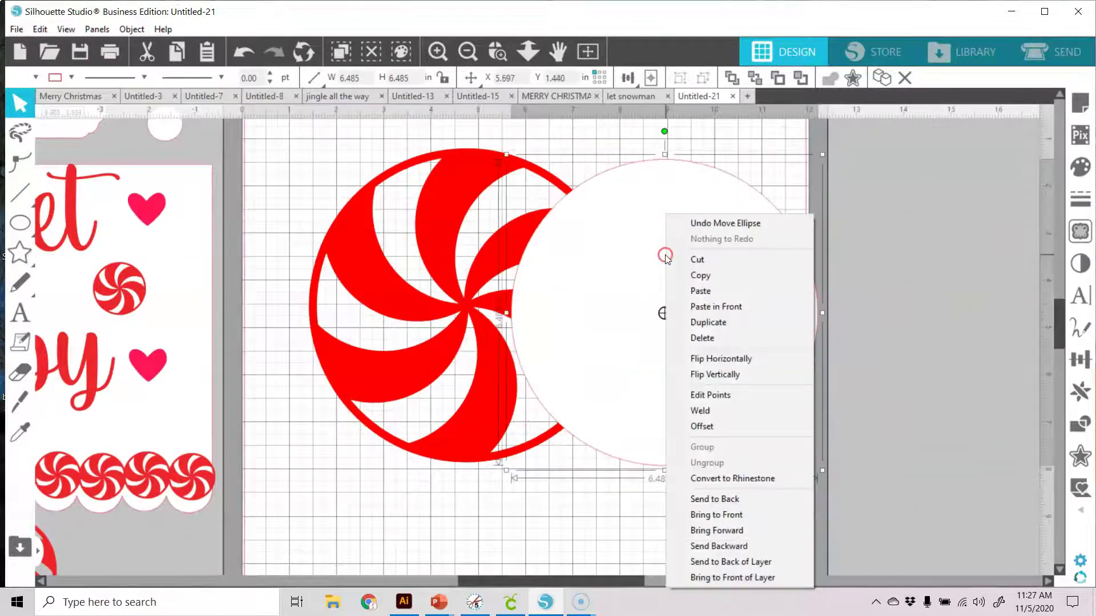
pyautogui.click(720, 501)
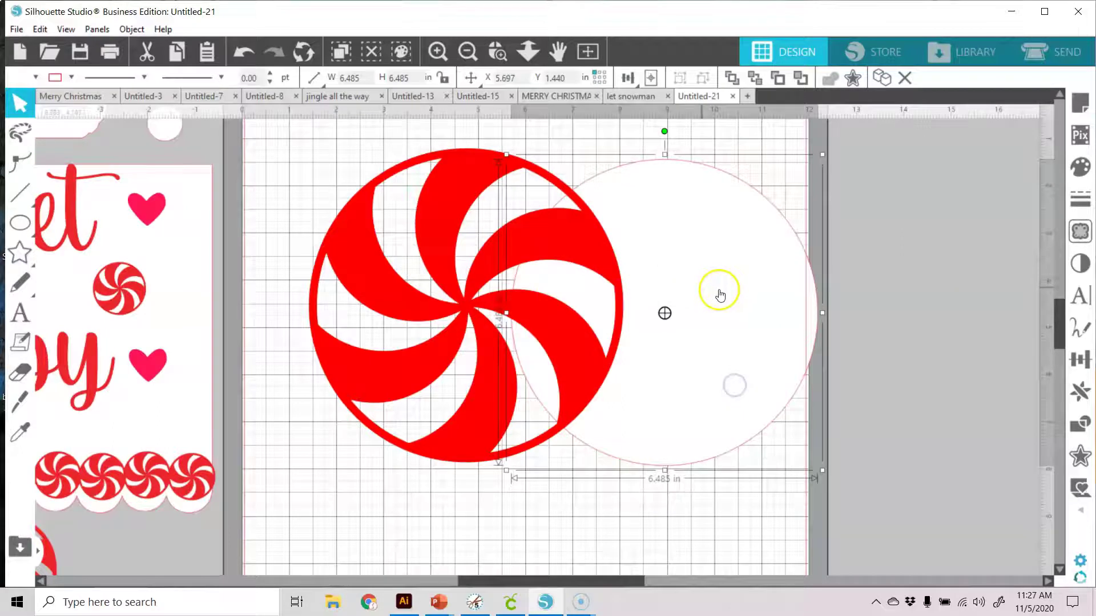
# - Align the centers of the candy and the white circle both horizontally and vertically, and deselect them
pyautogui.click(342, 279)
pyautogui.keyDown('shift'); pyautogui.click(656, 399); pyautogui.keyUp('shift')
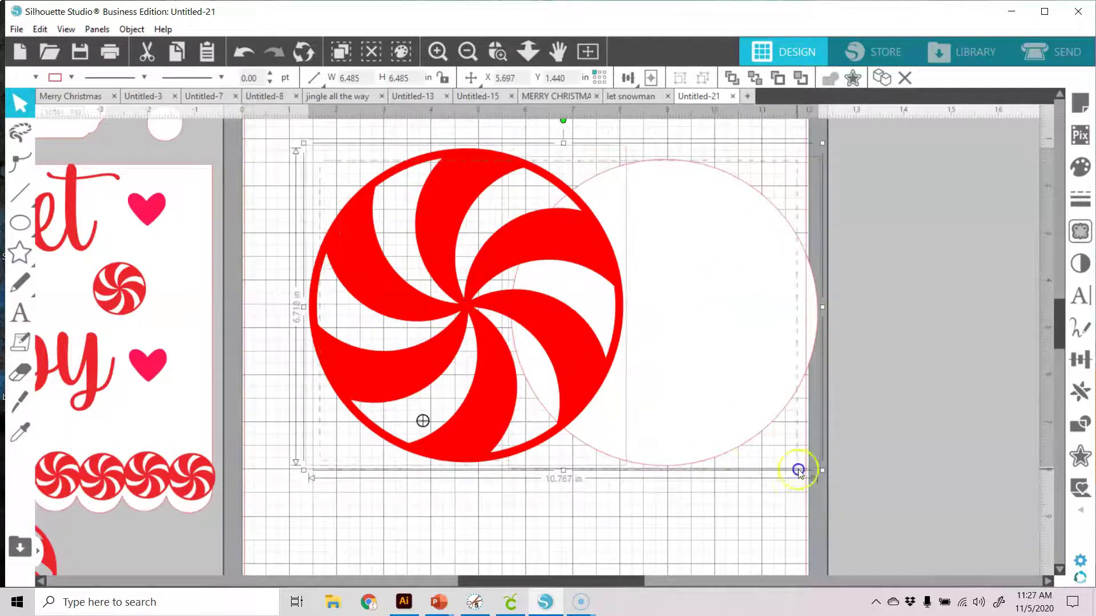
pyautogui.click(628, 78)
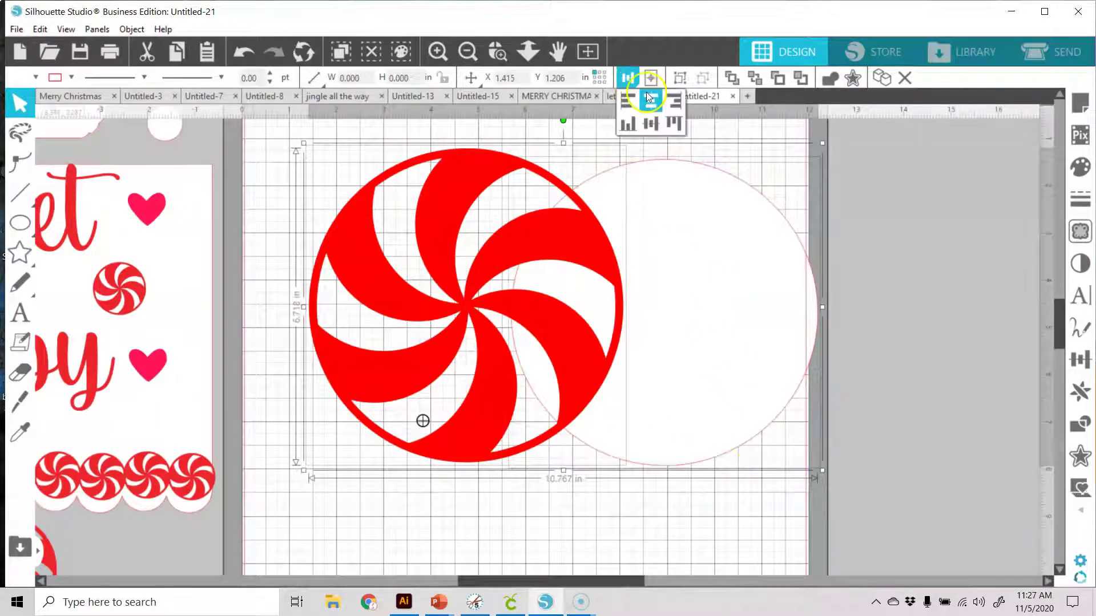
pyautogui.click(649, 98)
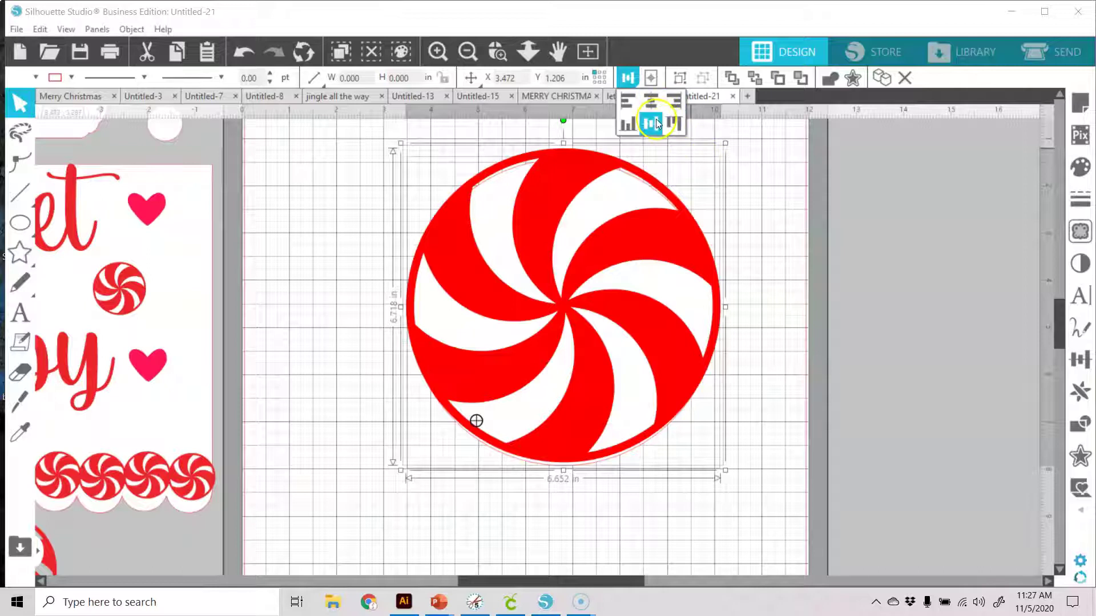
pyautogui.click(656, 122)
pyautogui.click(753, 195)
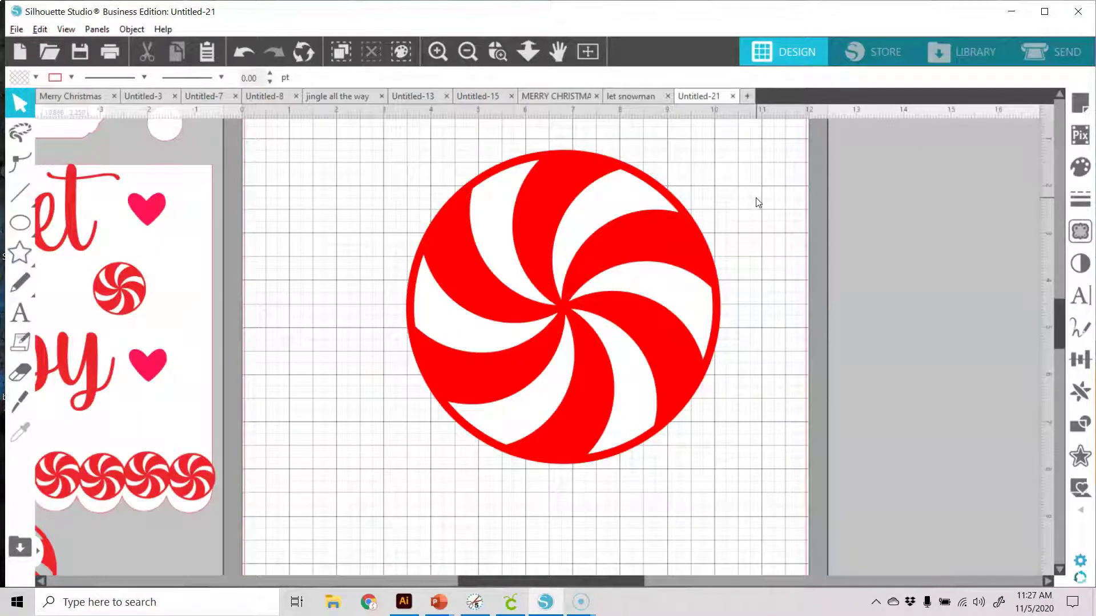
# - Separate the two layers, moving the candy left on the page and the white circle past the page's right edge
pyautogui.moveTo(655, 228); pyautogui.dragTo(486, 252)
pyautogui.click(702, 242)
pyautogui.click(612, 240)
pyautogui.moveTo(612, 240); pyautogui.dragTo(989, 274)
pyautogui.click(695, 288)
pyautogui.moveTo(553, 281); pyautogui.dragTo(630, 250)
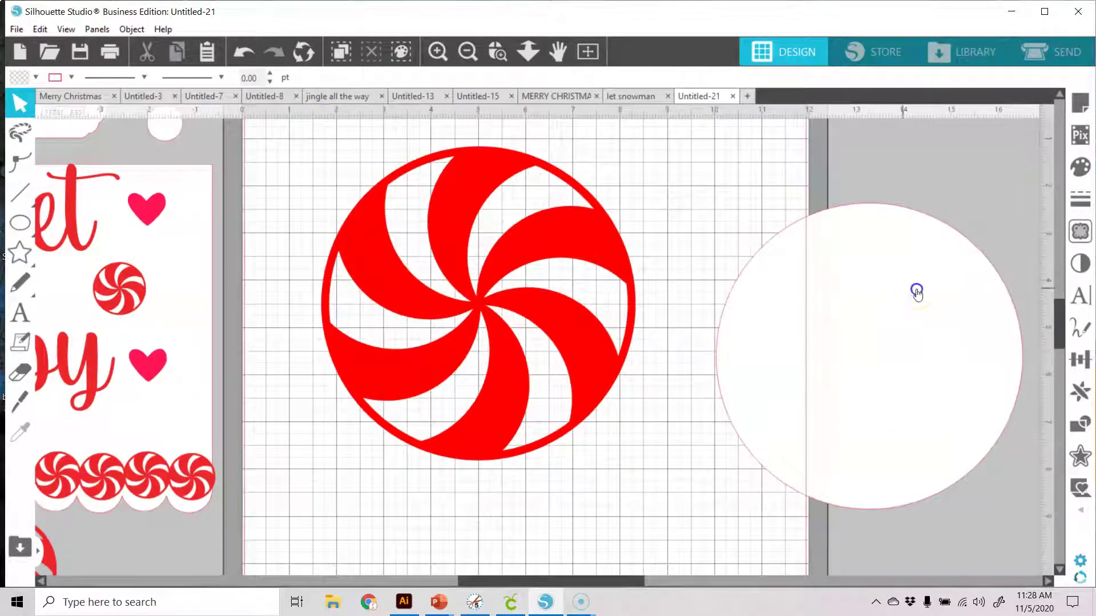